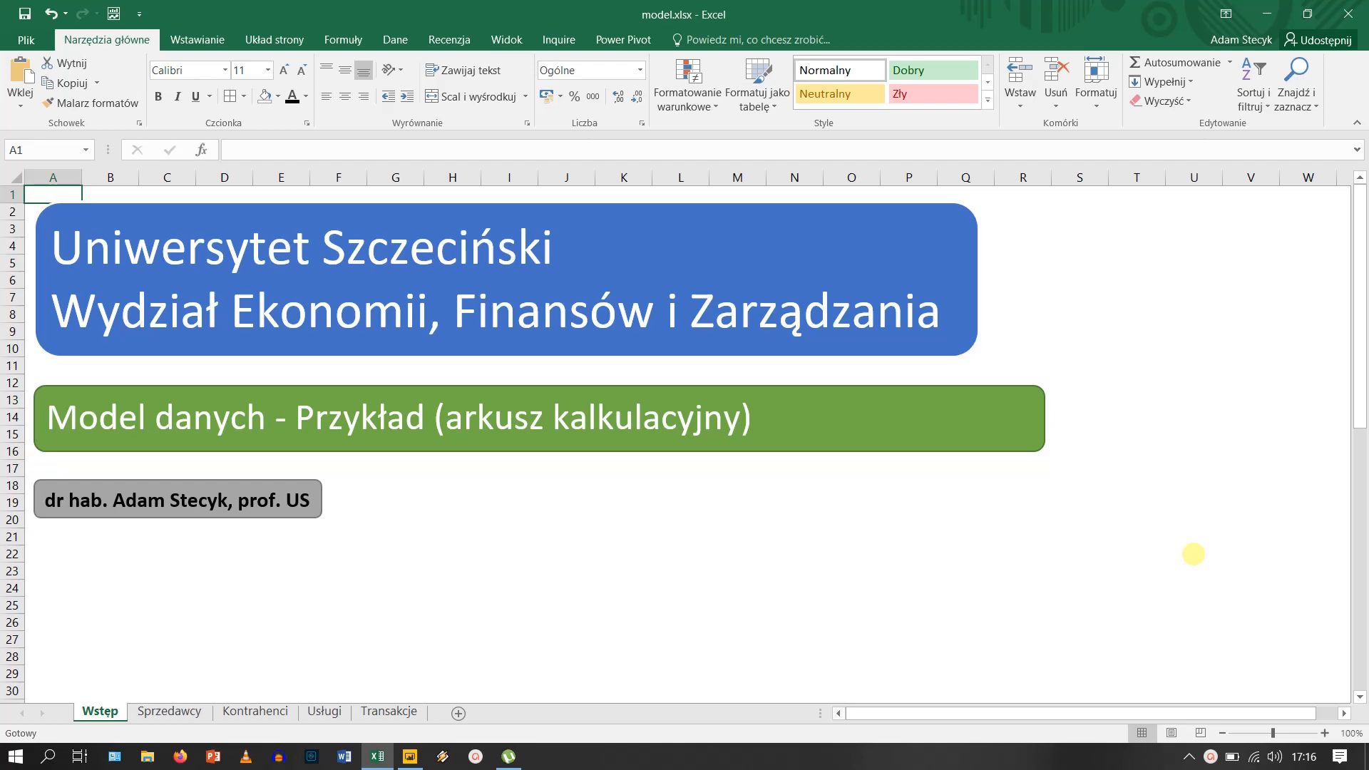
- Review the data model diagram on the Wstęp sheet and the data on the Sprzedawcy, Kontrahenci, Usługi and Transakcje sheets
scroll(1192, 554, "down", 11)
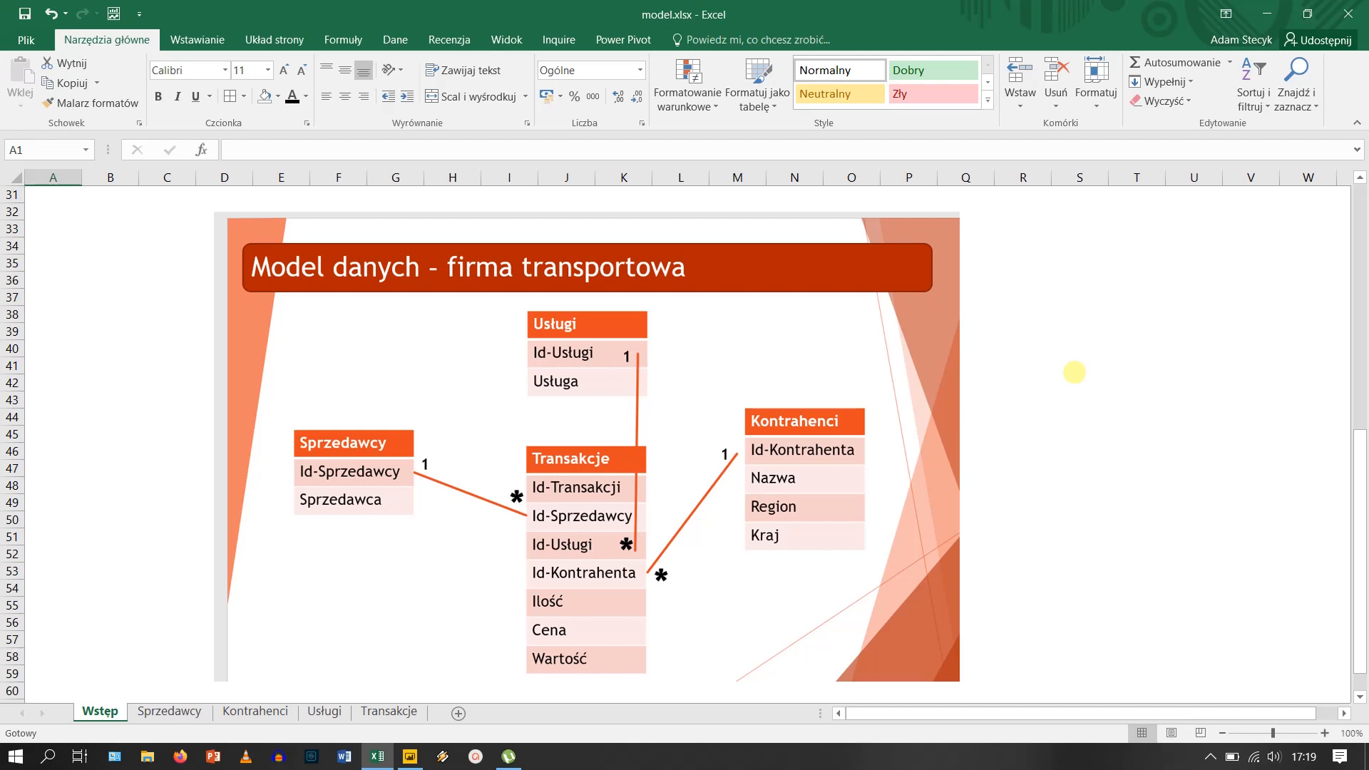
left_click(175, 712)
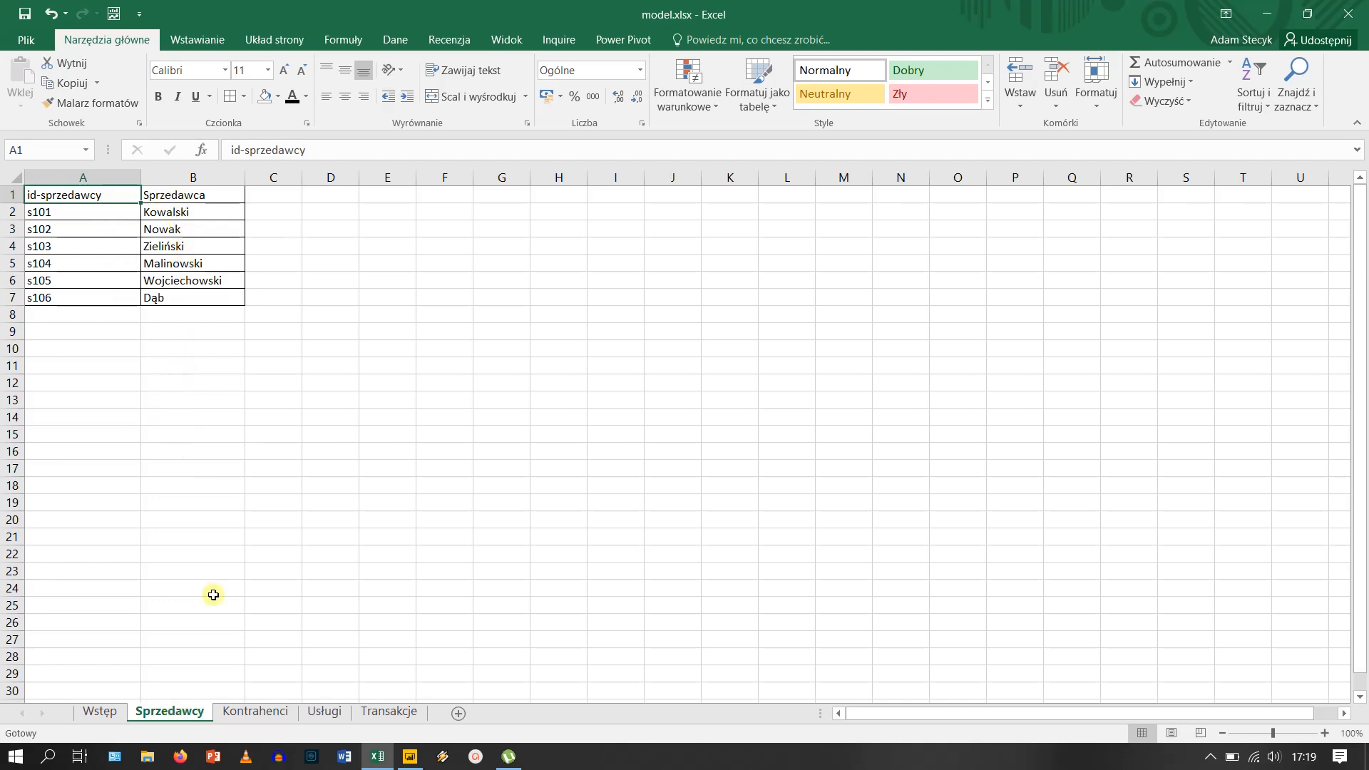
left_click(258, 711)
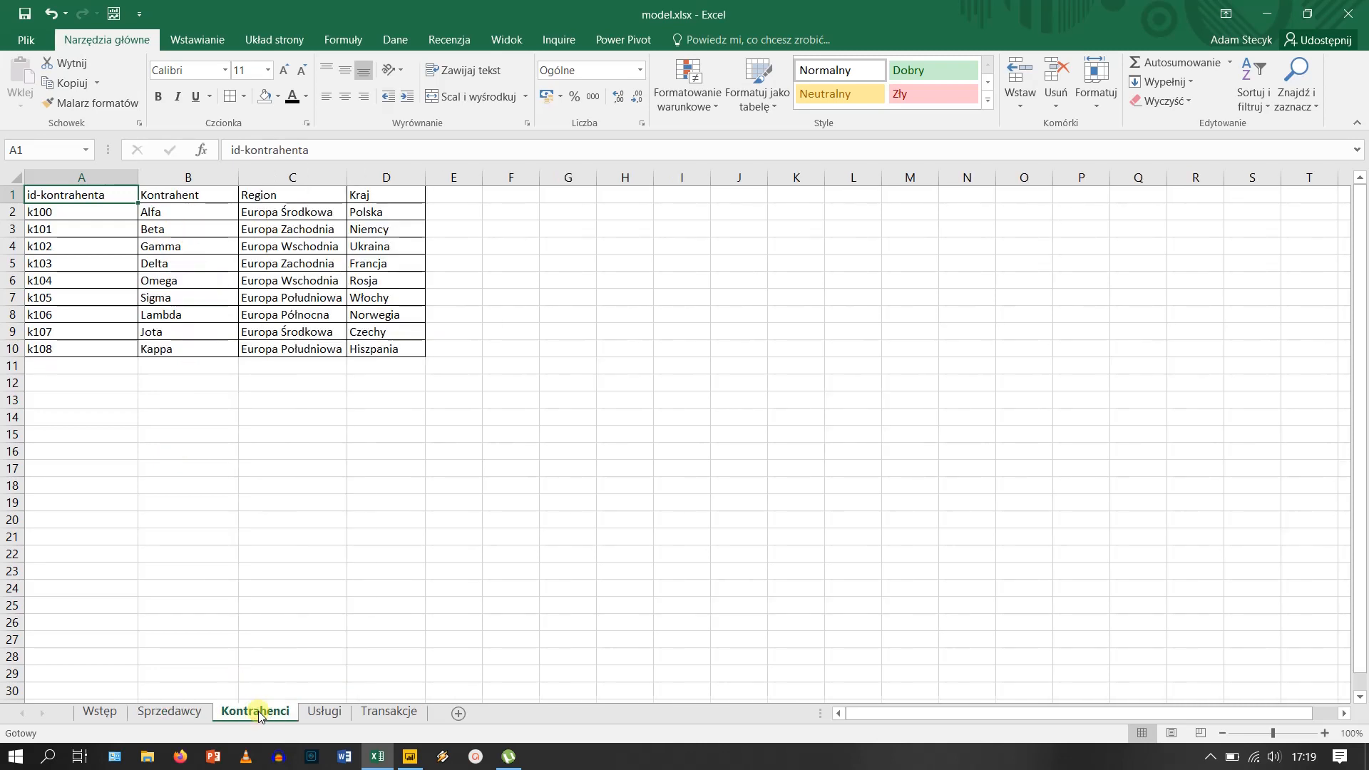
left_click(314, 713)
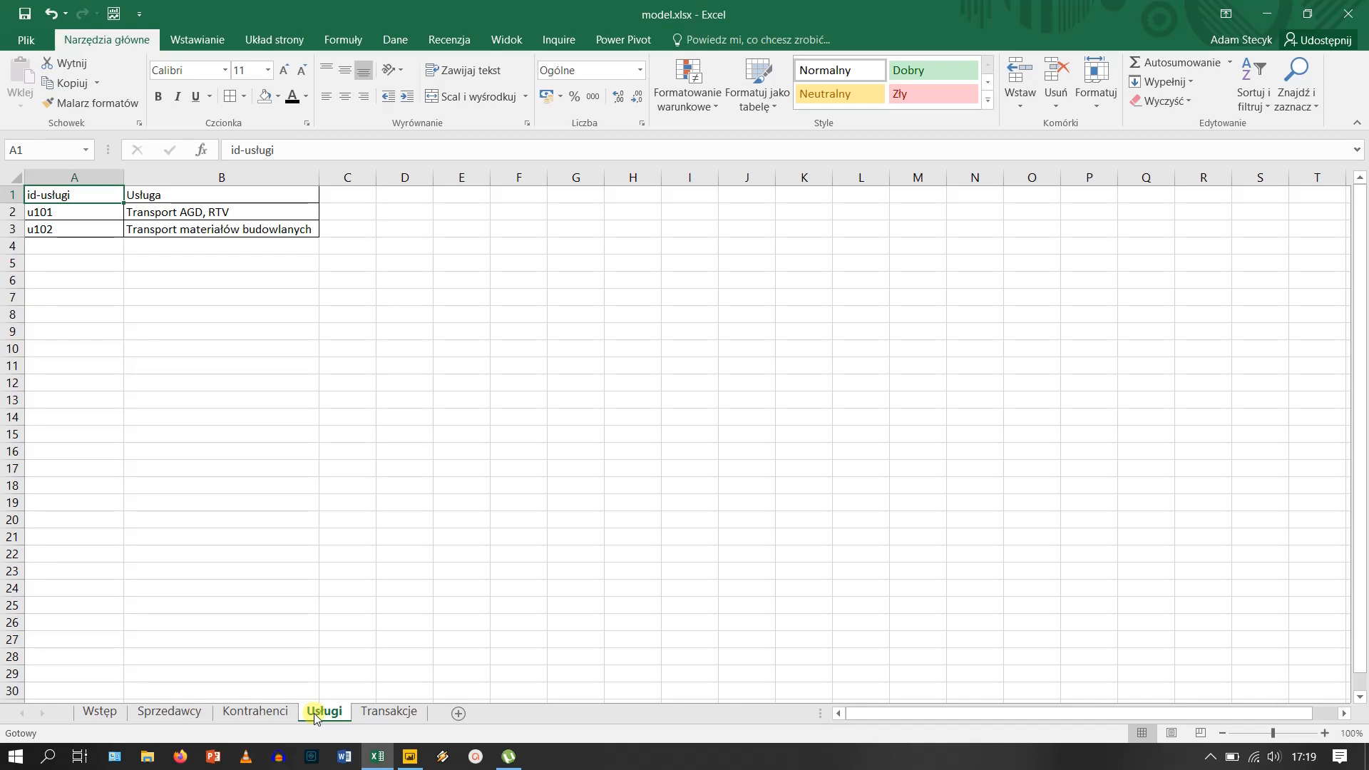
left_click(379, 712)
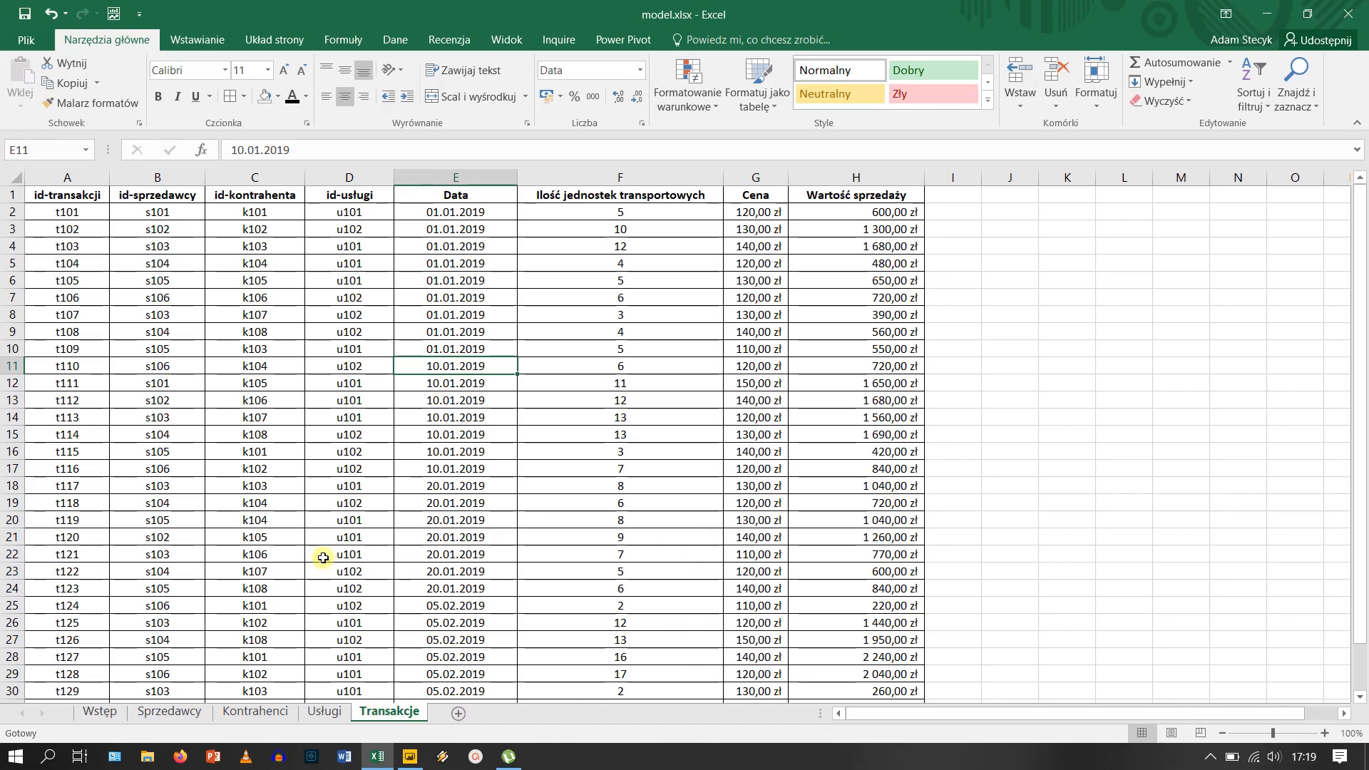
- Convert the transaction data range A1:H33 into a table with headers and name it Transakcje
left_click(332, 504)
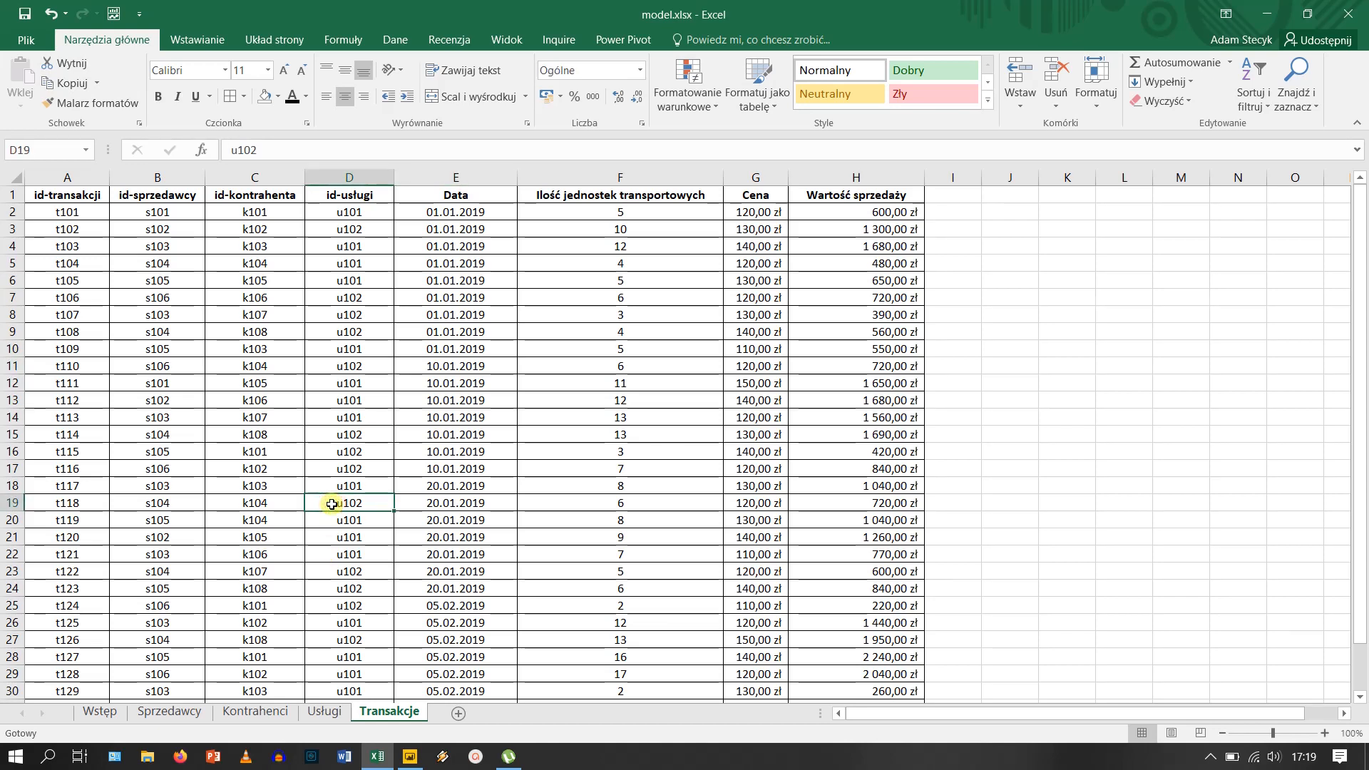
left_click(212, 42)
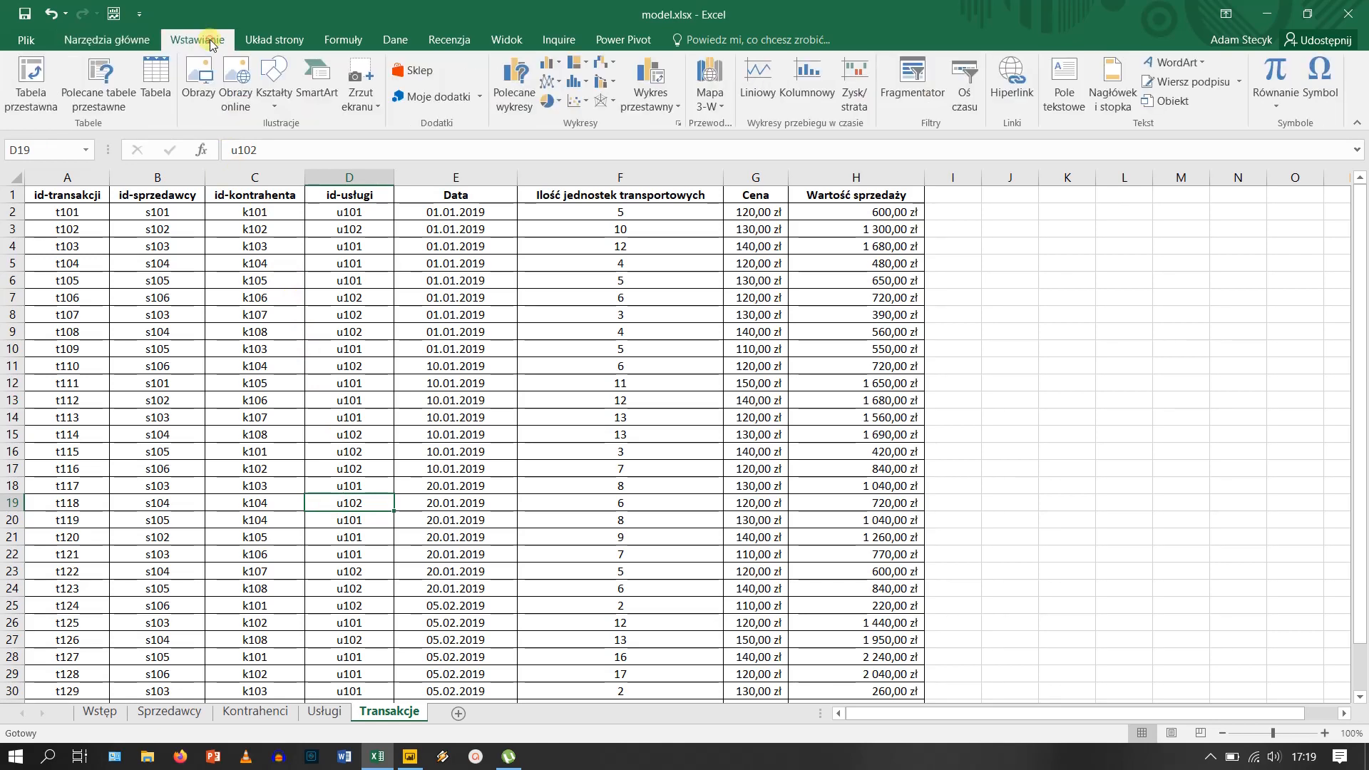
left_click(161, 86)
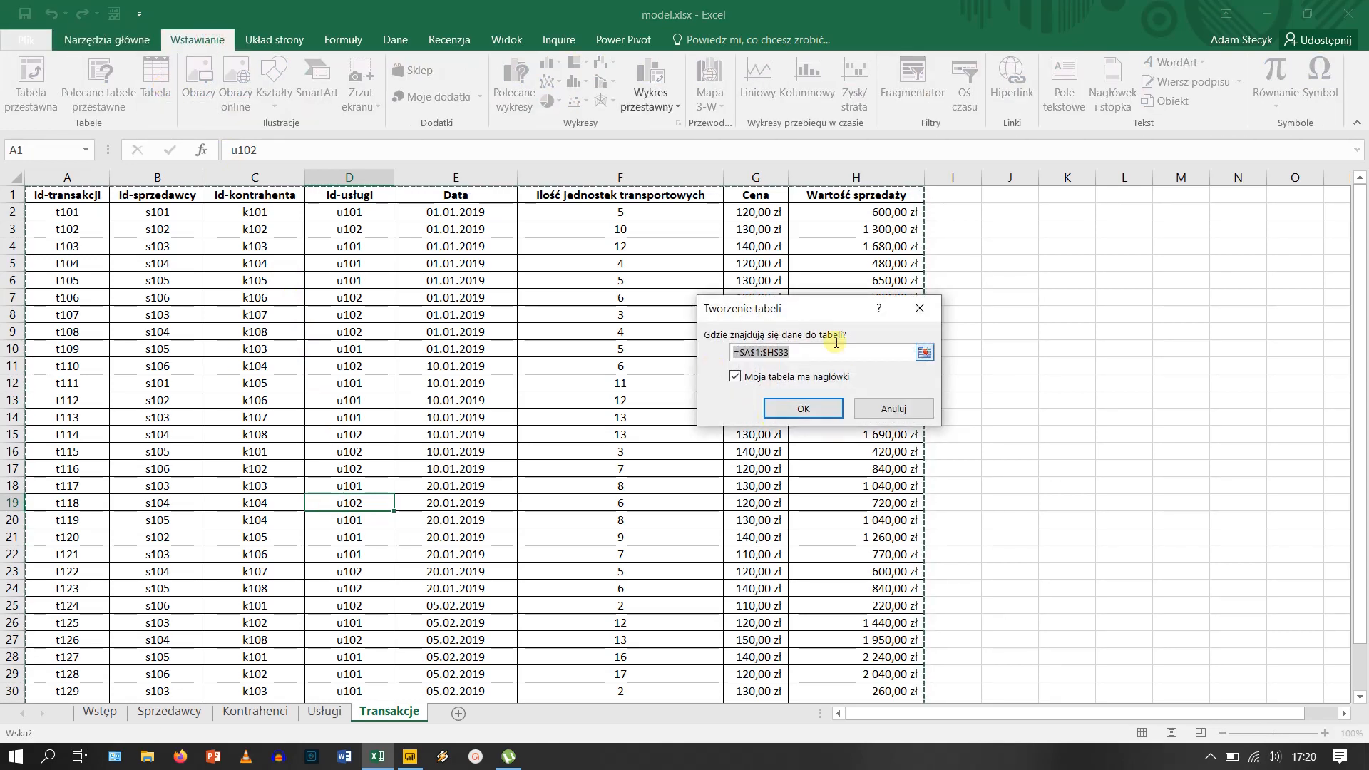
left_click(801, 409)
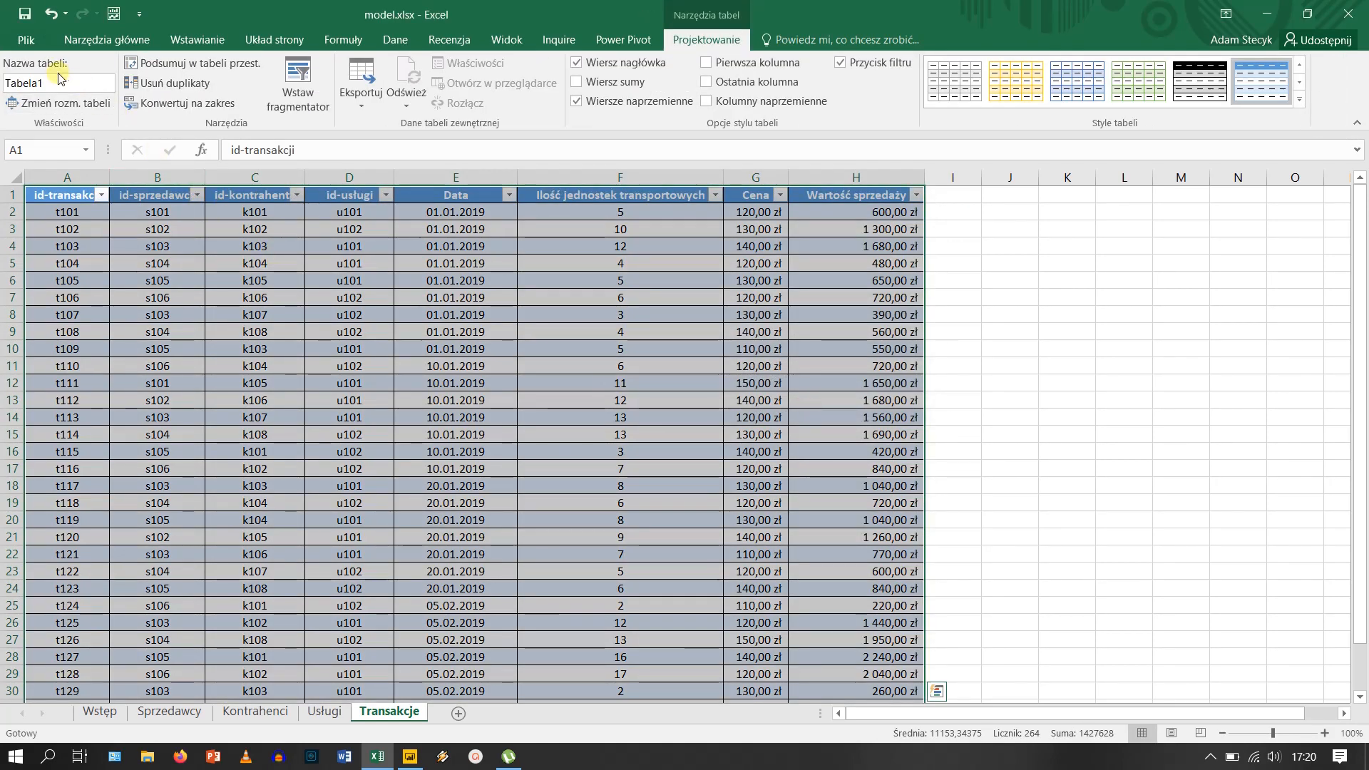
left_click(61, 85)
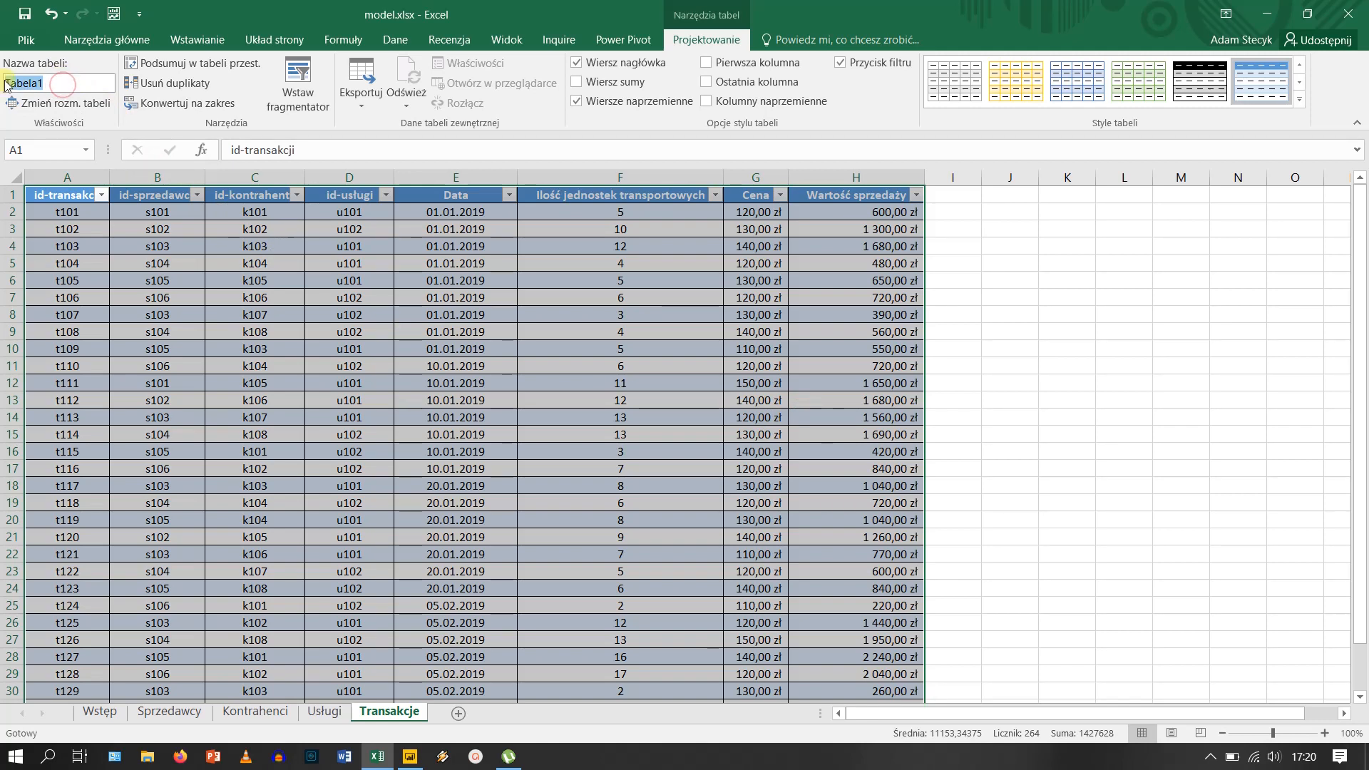
type("Transakcje")
- Convert the range A1:B3 on the Usługi sheet into a table with headers and name it Usługi
left_click(325, 711)
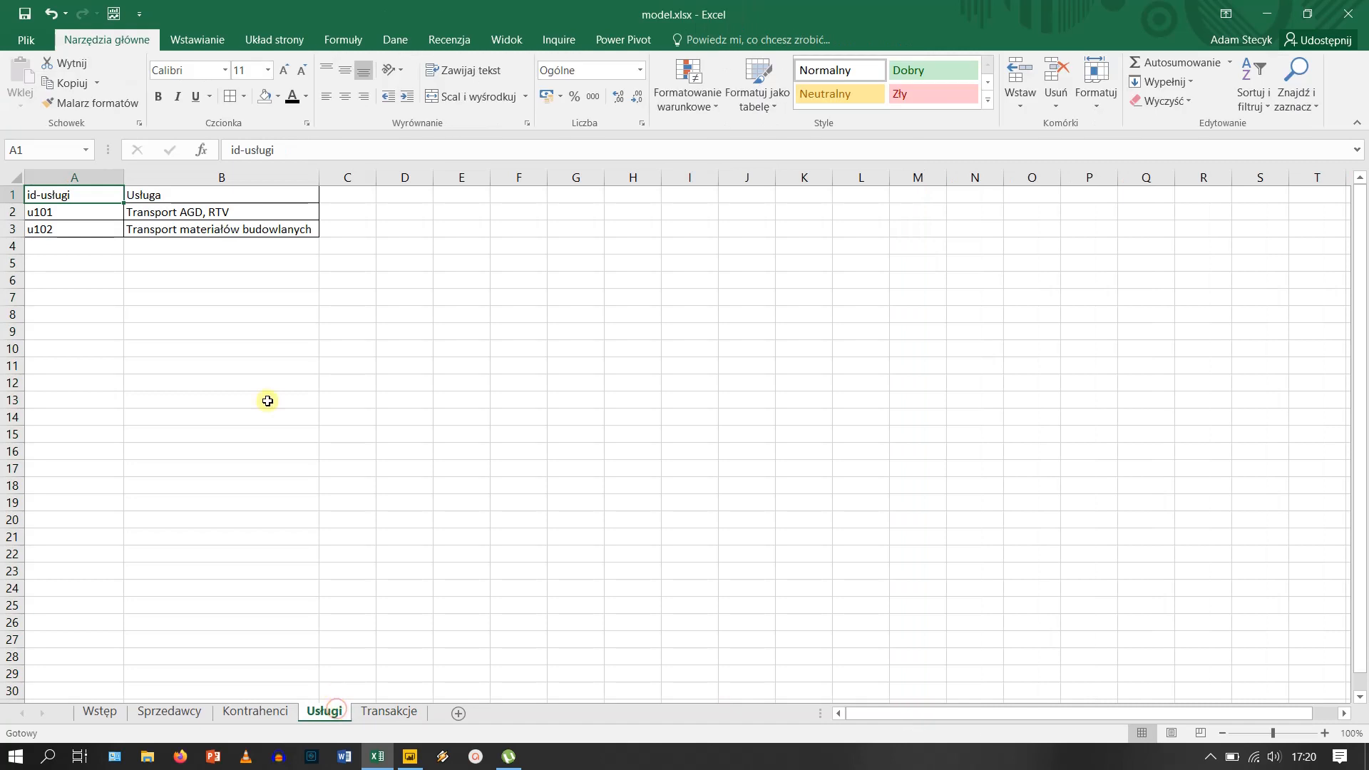
left_click(225, 228)
left_click(216, 42)
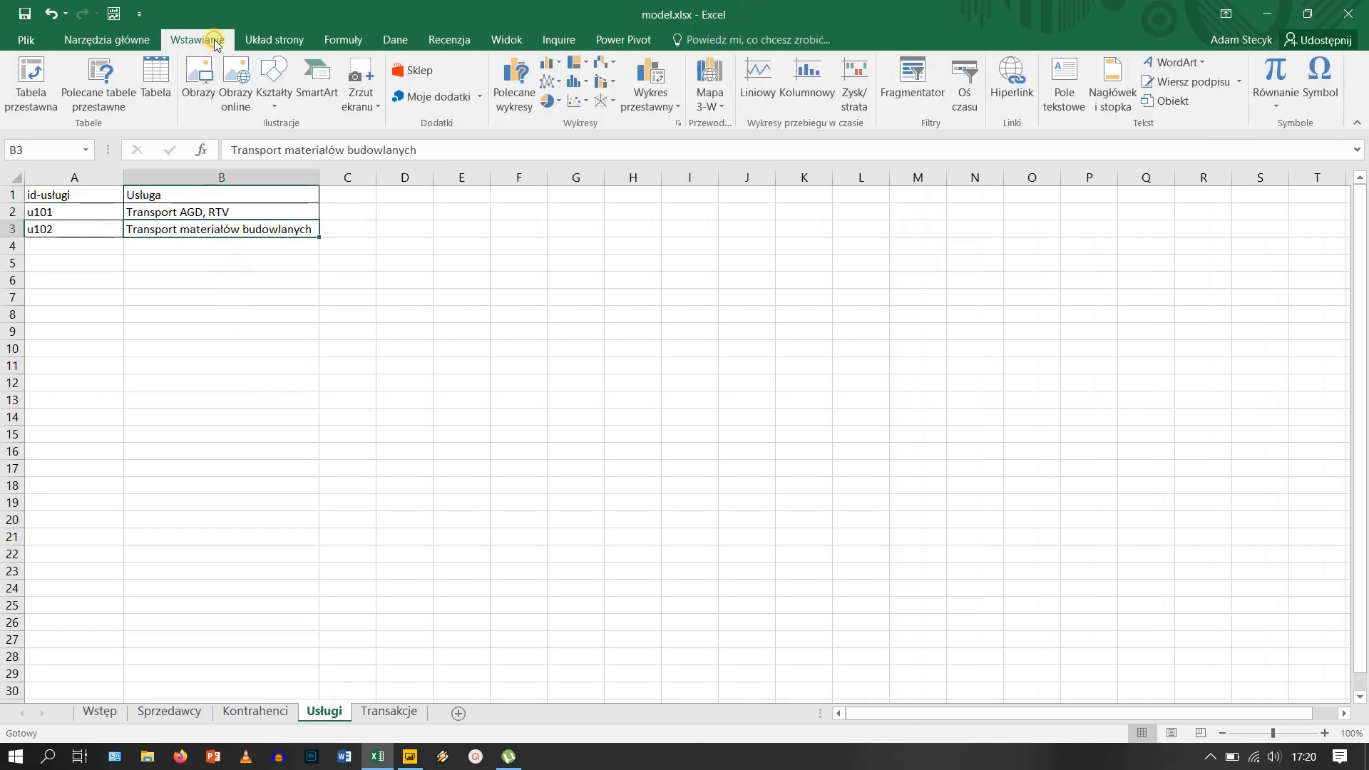
left_click(155, 78)
left_click(735, 378)
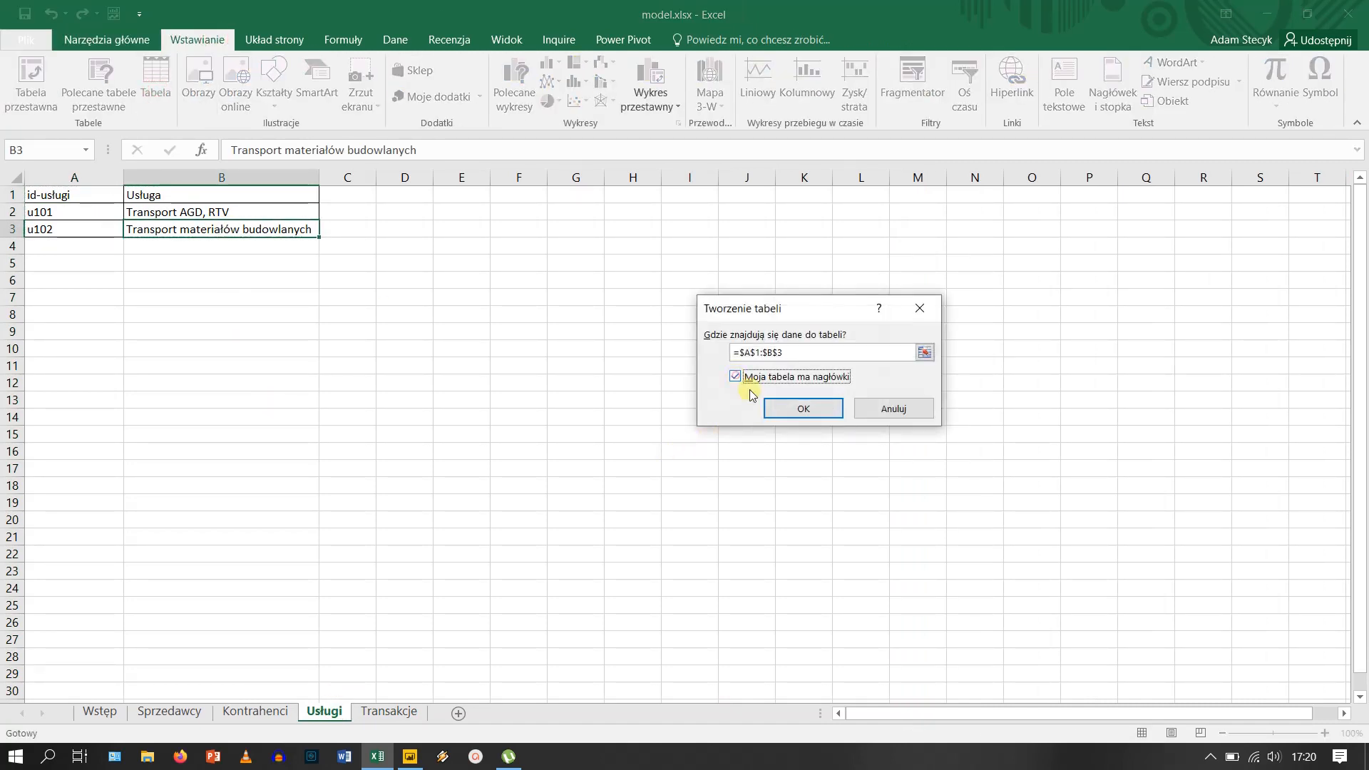
left_click(803, 410)
left_click(80, 81)
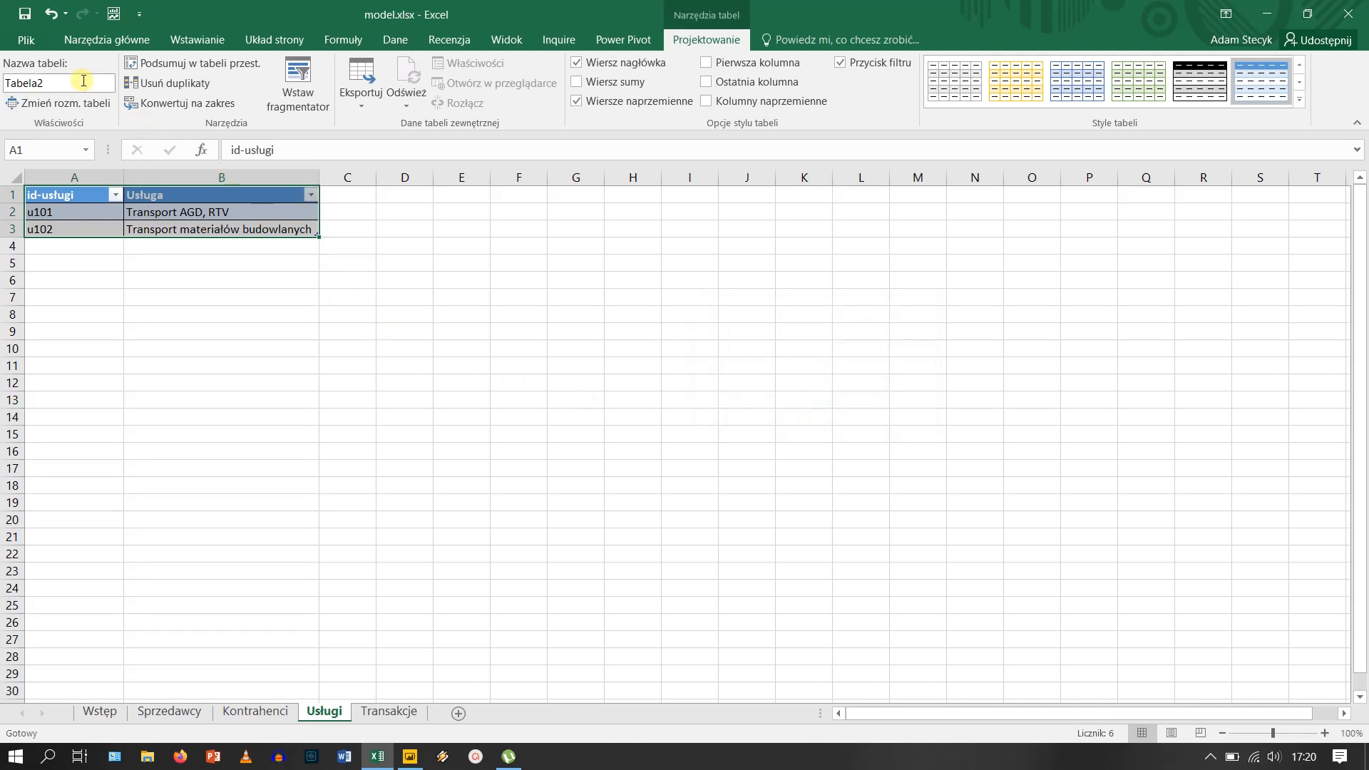
type("Usługi")
key("Return")
- Convert the range A1:D10 on the Kontrahenci sheet into a table with headers and name it Kontrahenci
left_click(255, 711)
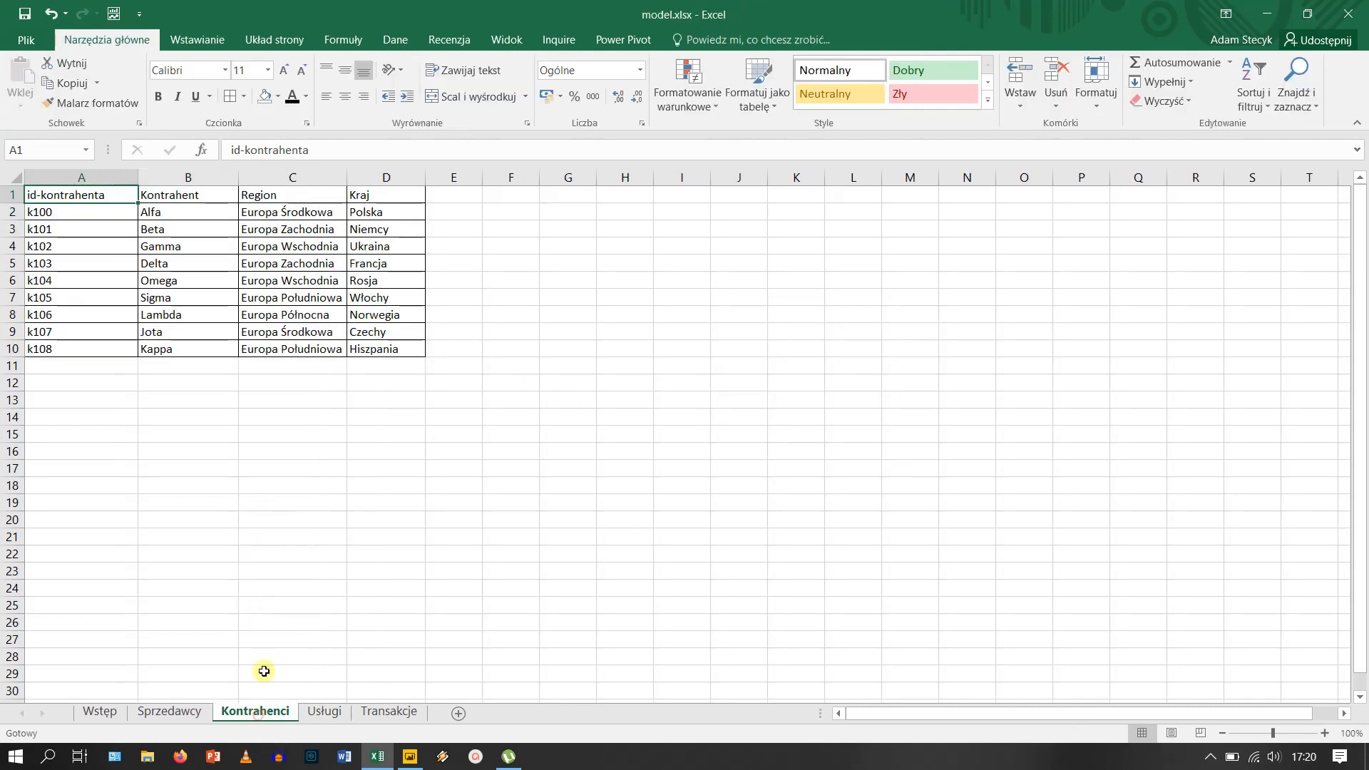
left_click(233, 297)
key("ctrl+t")
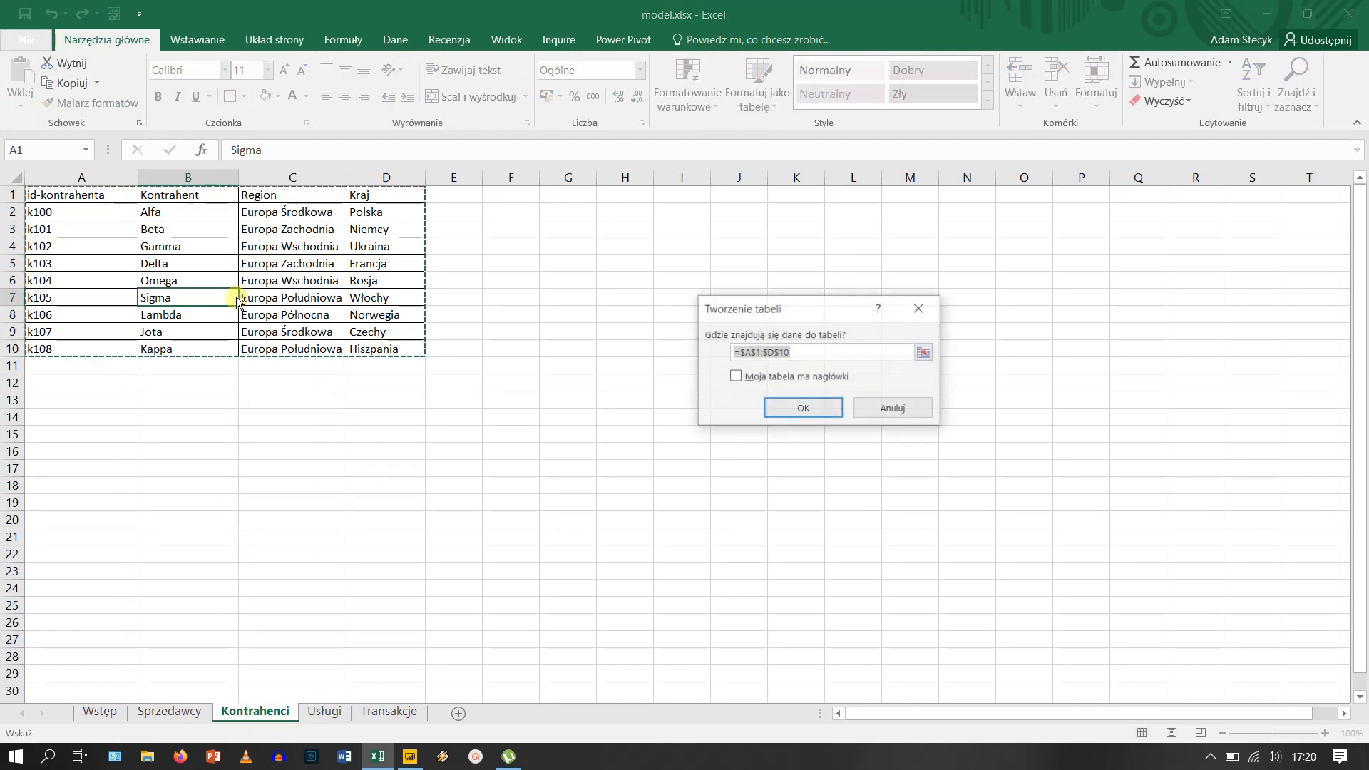
left_click(735, 376)
left_click(805, 409)
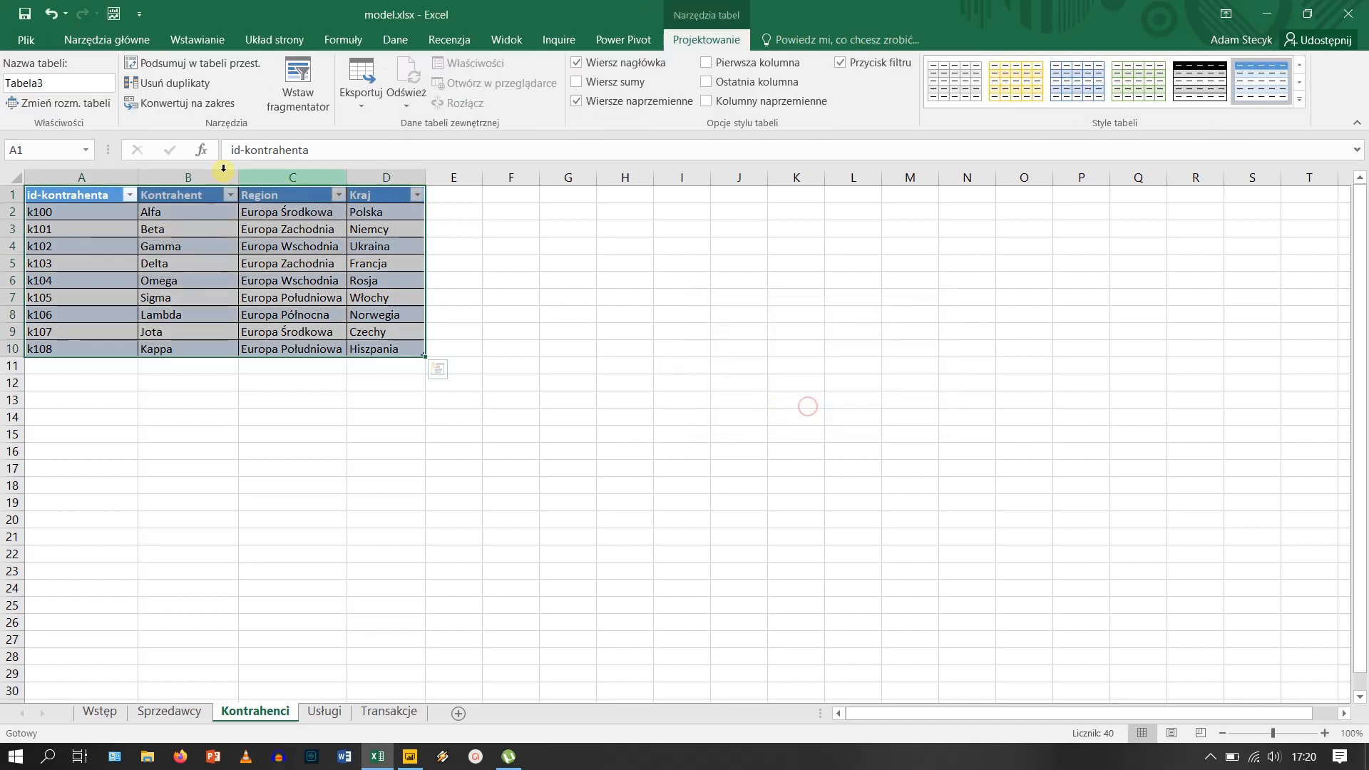
left_click(66, 81)
left_click_drag(4, 80, 59, 81)
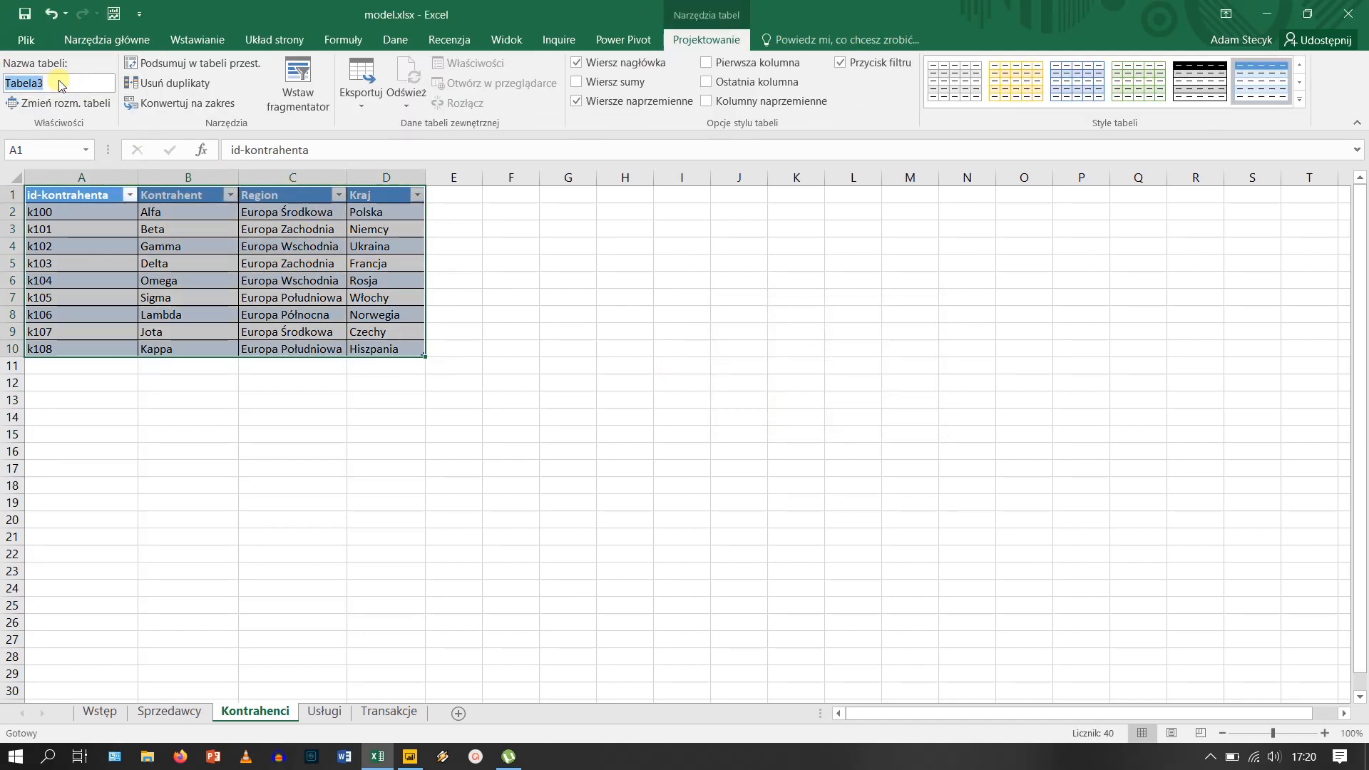
type("Kontrahenci")
key("Return")
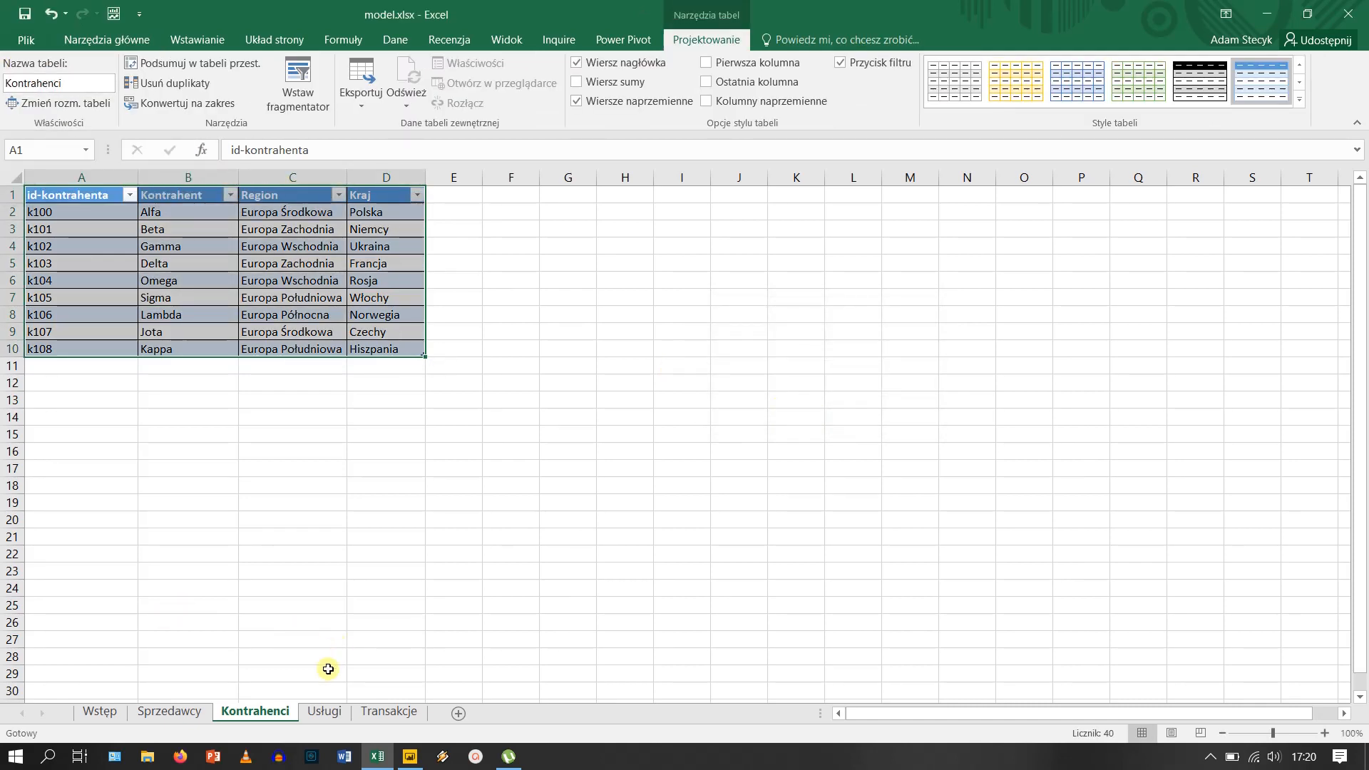
- Convert the range A1:B7 on the Sprzedawcy sheet into a table with headers and name it Sprzedawcy
left_click(196, 711)
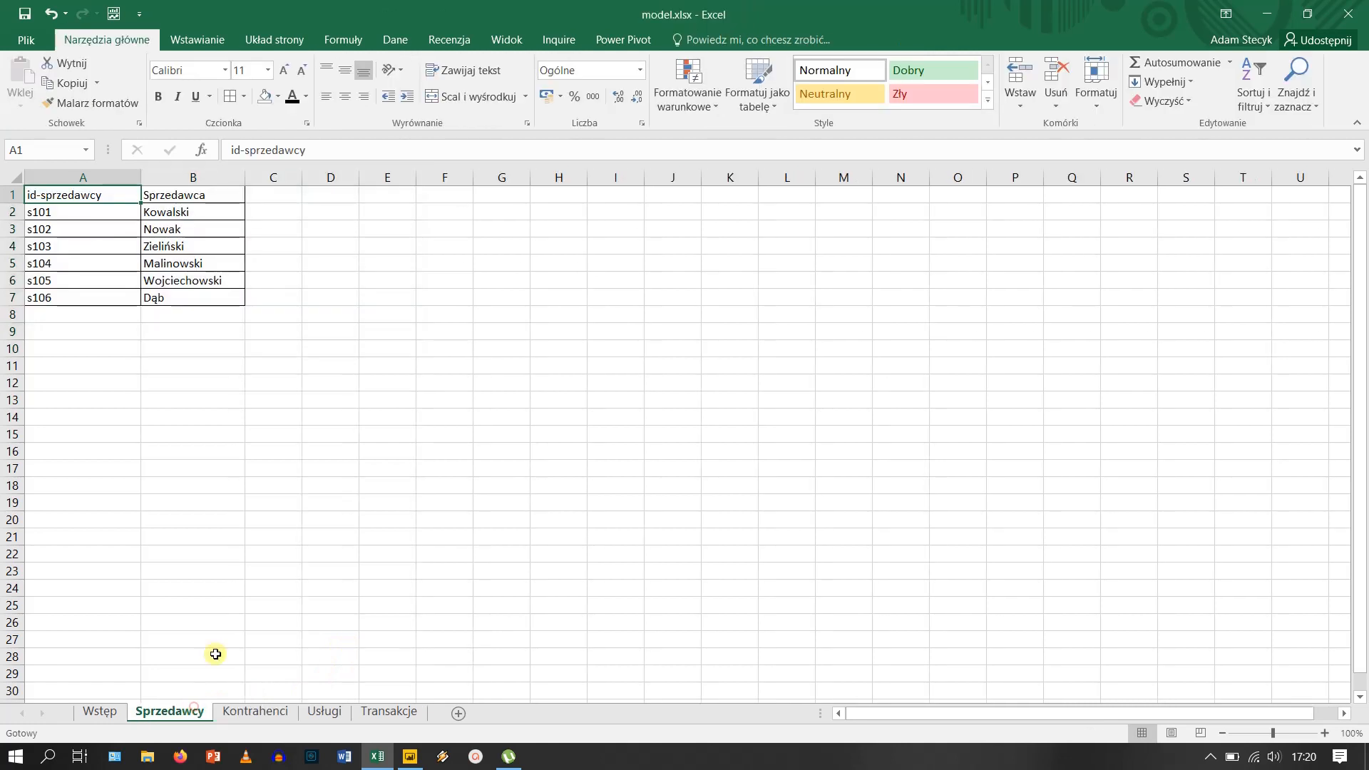
left_click(106, 232)
key("ctrl+t")
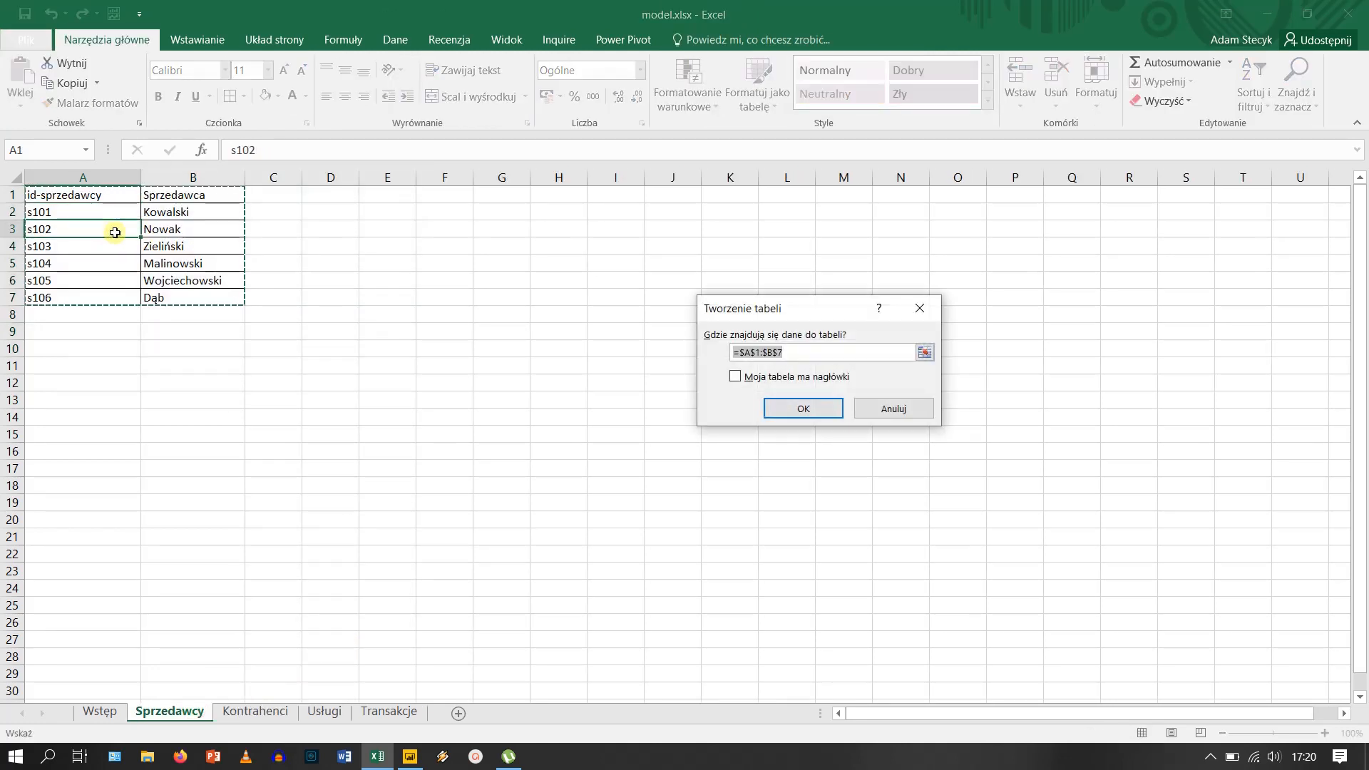
left_click(737, 377)
left_click(803, 407)
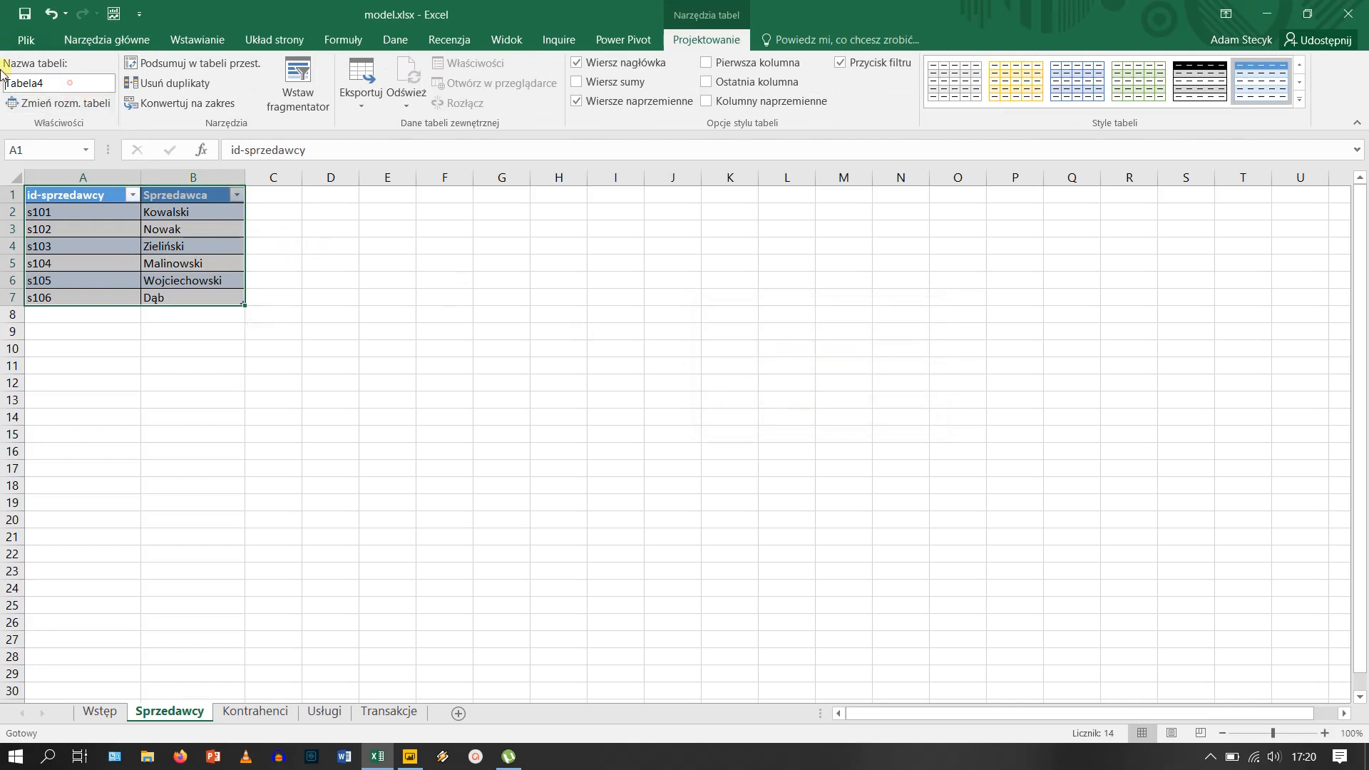
left_click(68, 84)
type("Sprzedawcy")
key("Return")
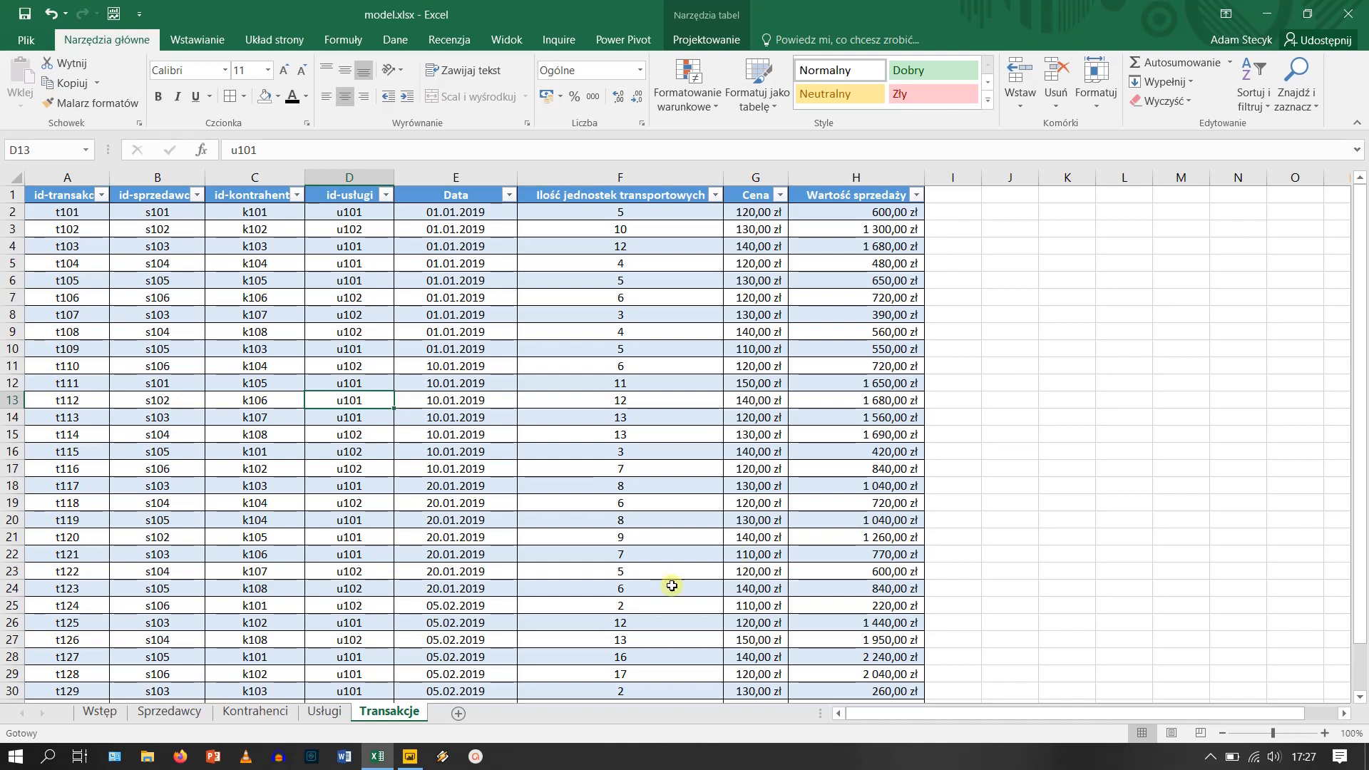
- Create a pivot table from the Transakcje table on a new sheet, adding the data to the data model
left_click(345, 434)
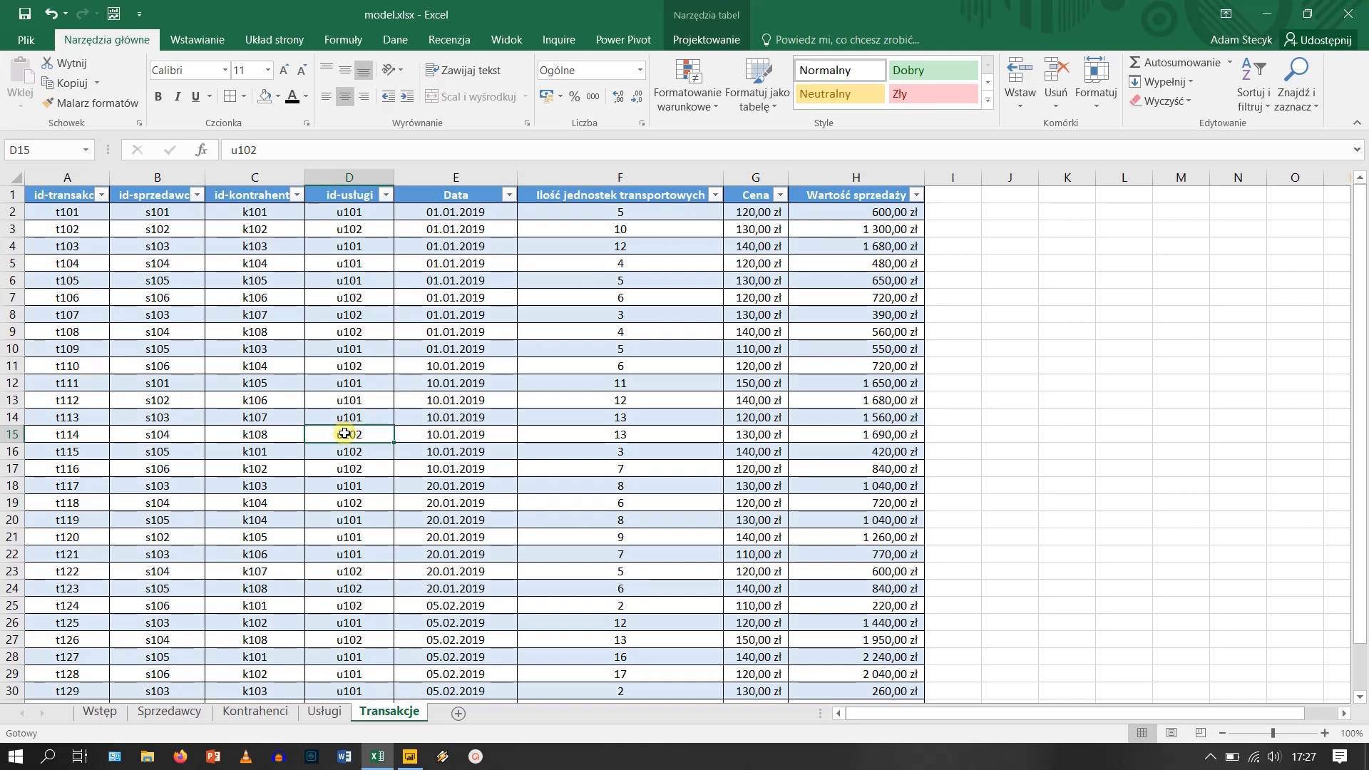
left_click(193, 43)
left_click(32, 93)
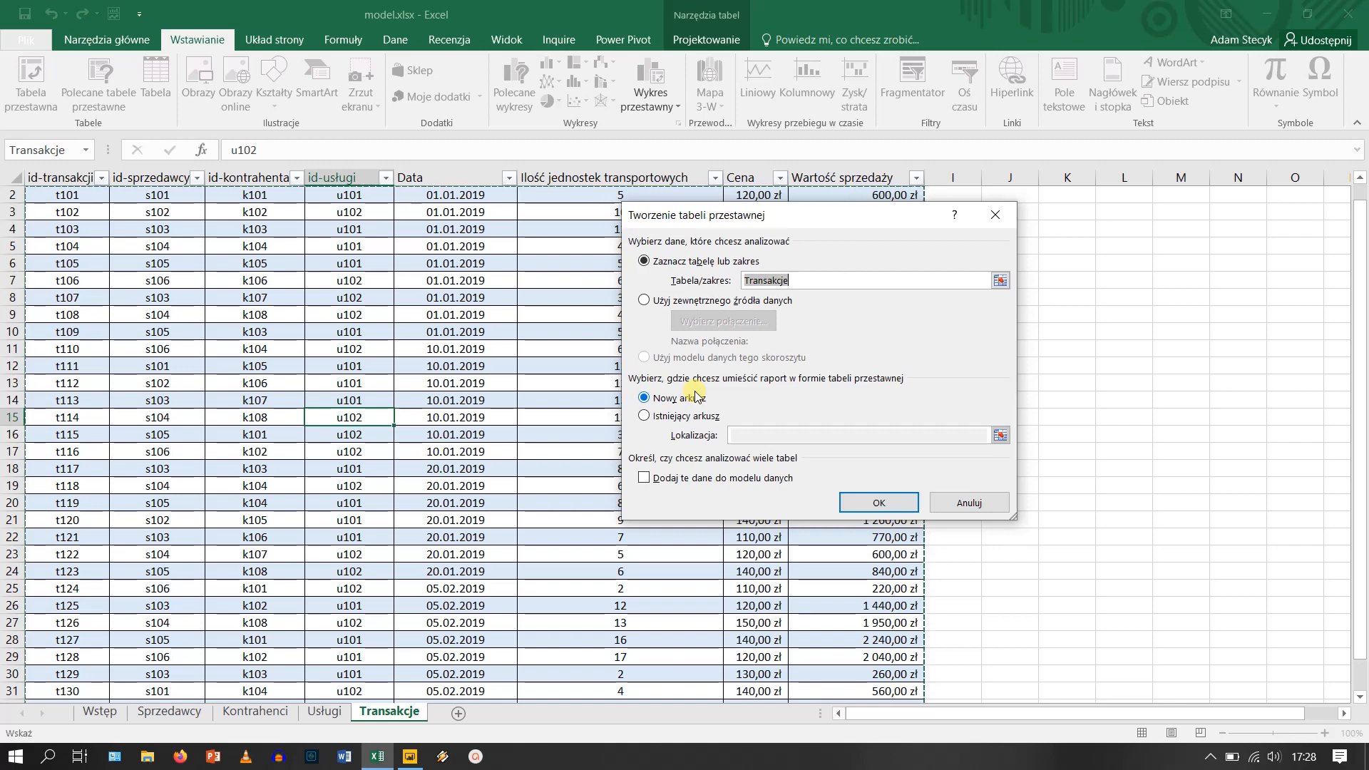
left_click(645, 478)
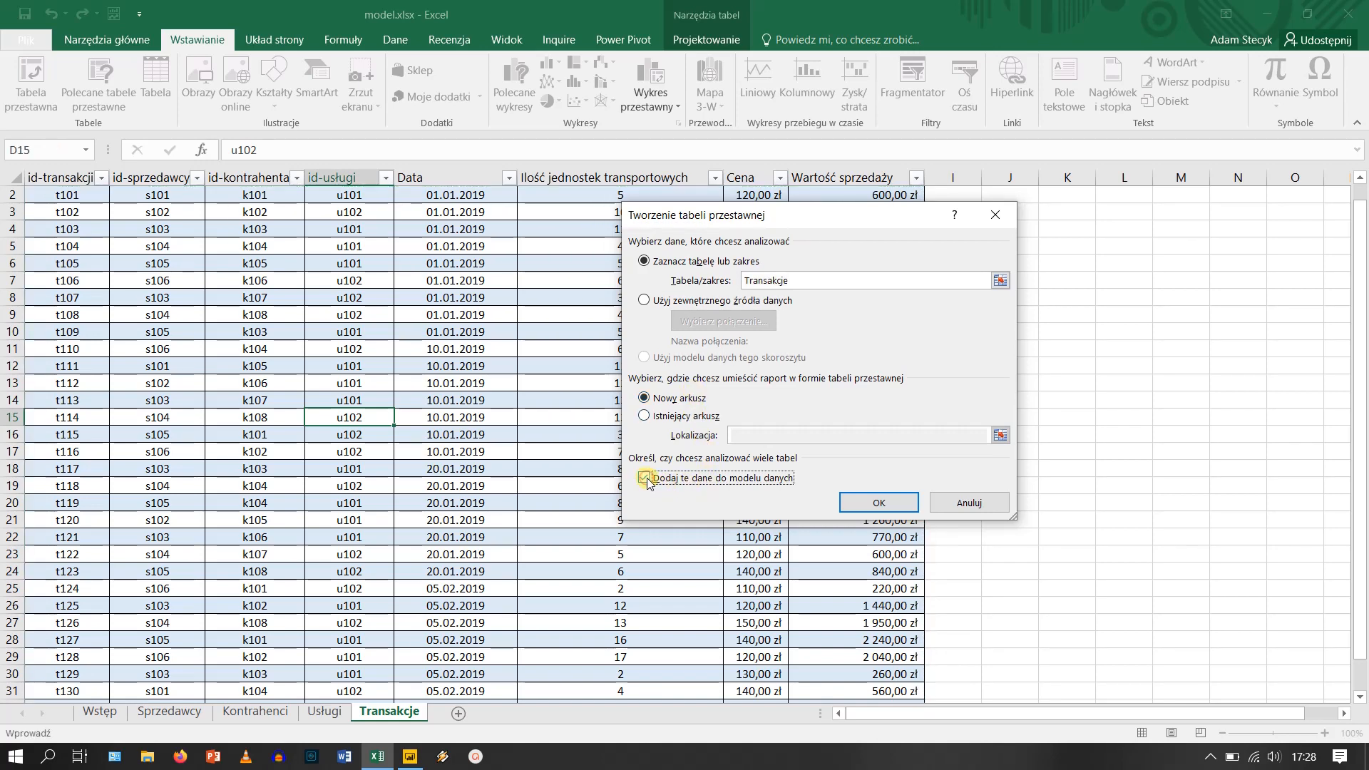
left_click(890, 503)
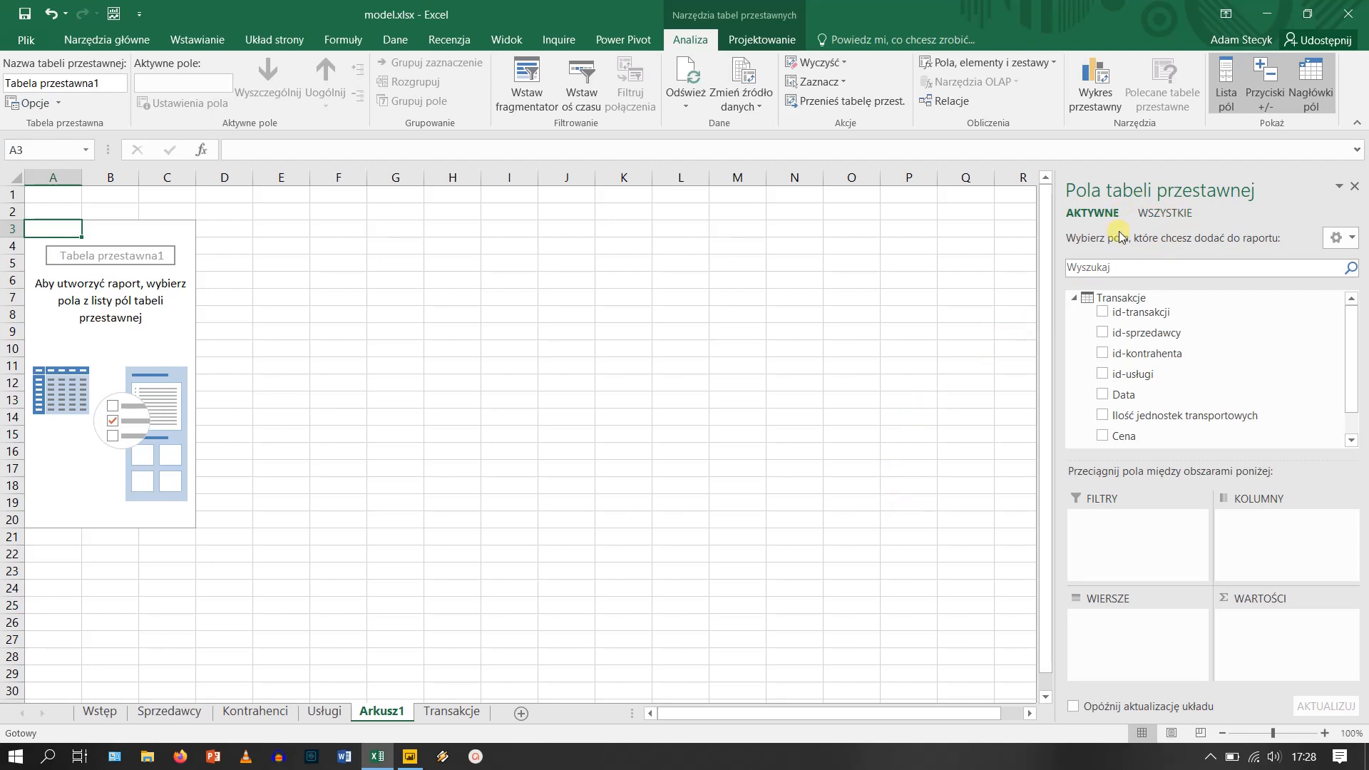
- List the fields of all tables and add Wartość sprzedaży from Transakcje to the pivot table's values
left_click(1074, 299)
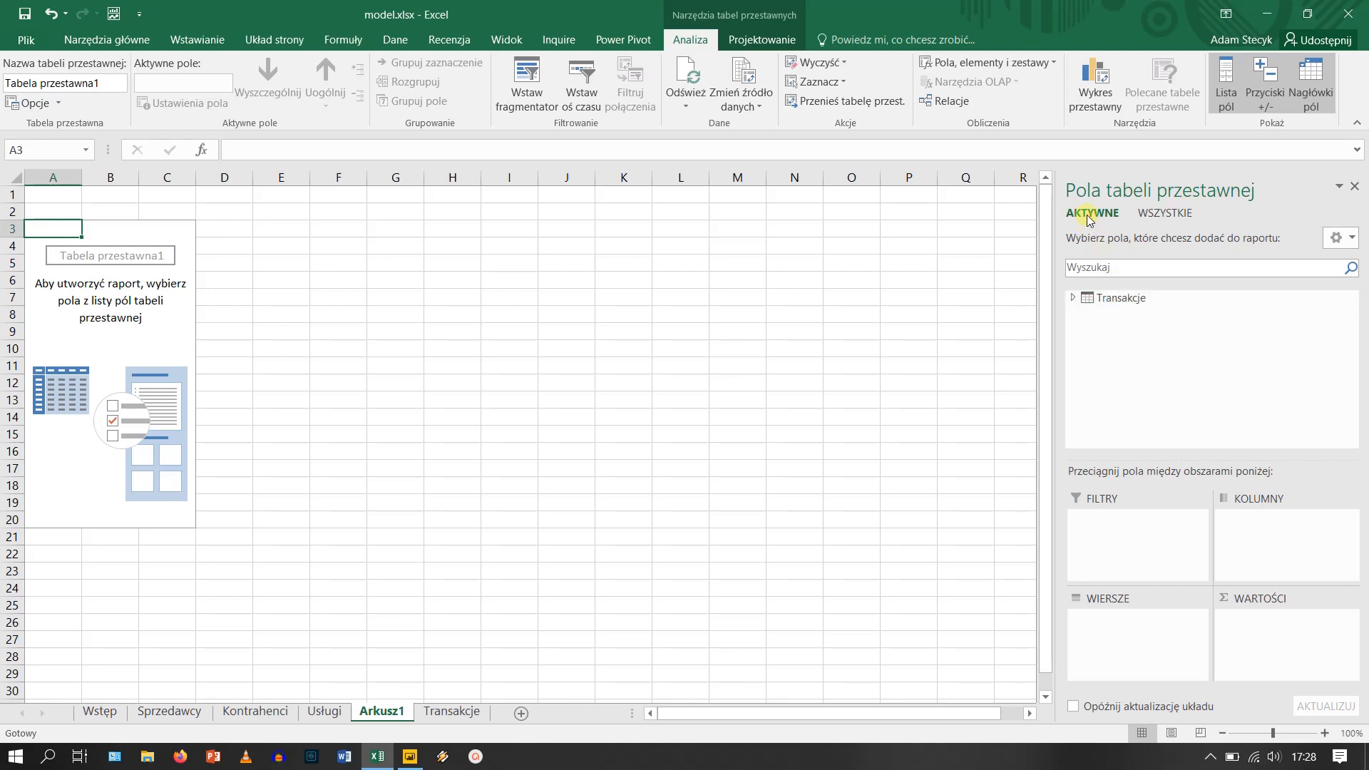
left_click(1162, 215)
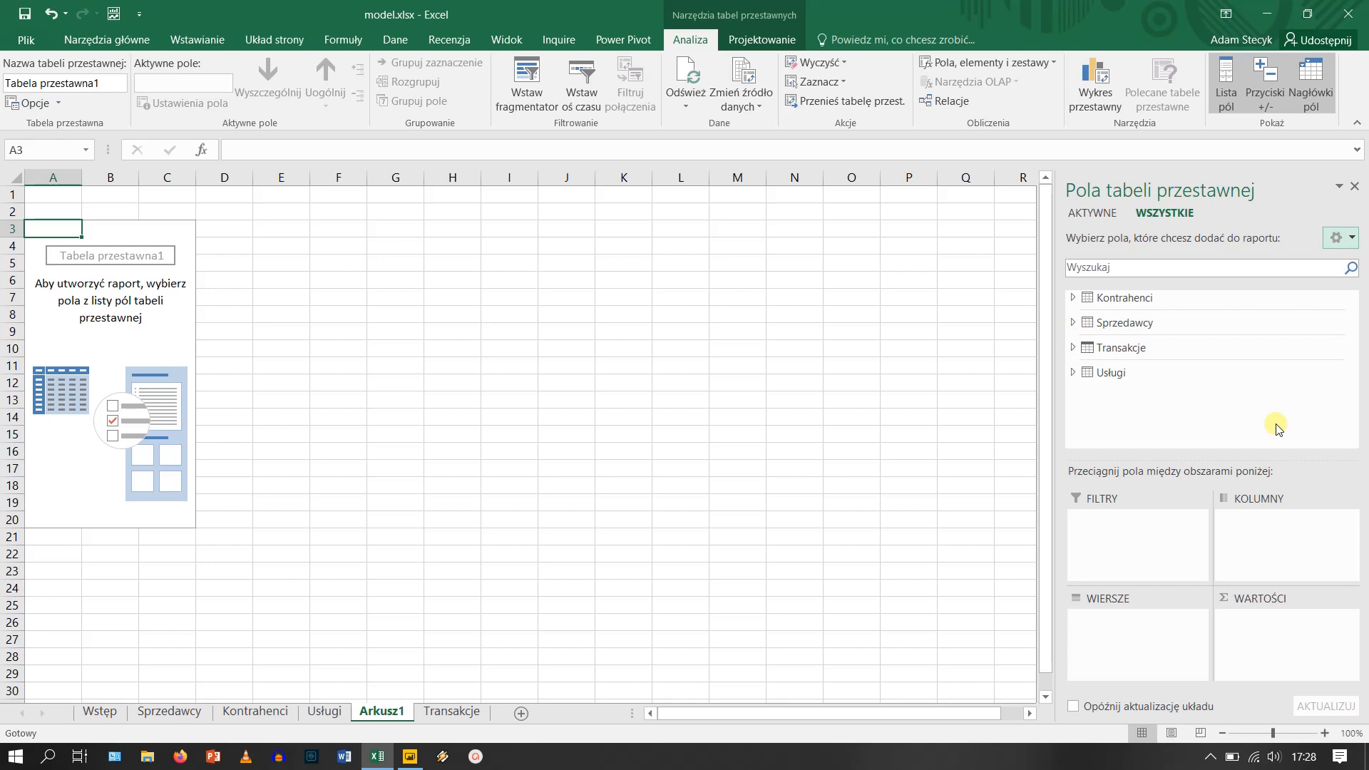
left_click(1074, 348)
left_click_drag(1352, 368, 1353, 400)
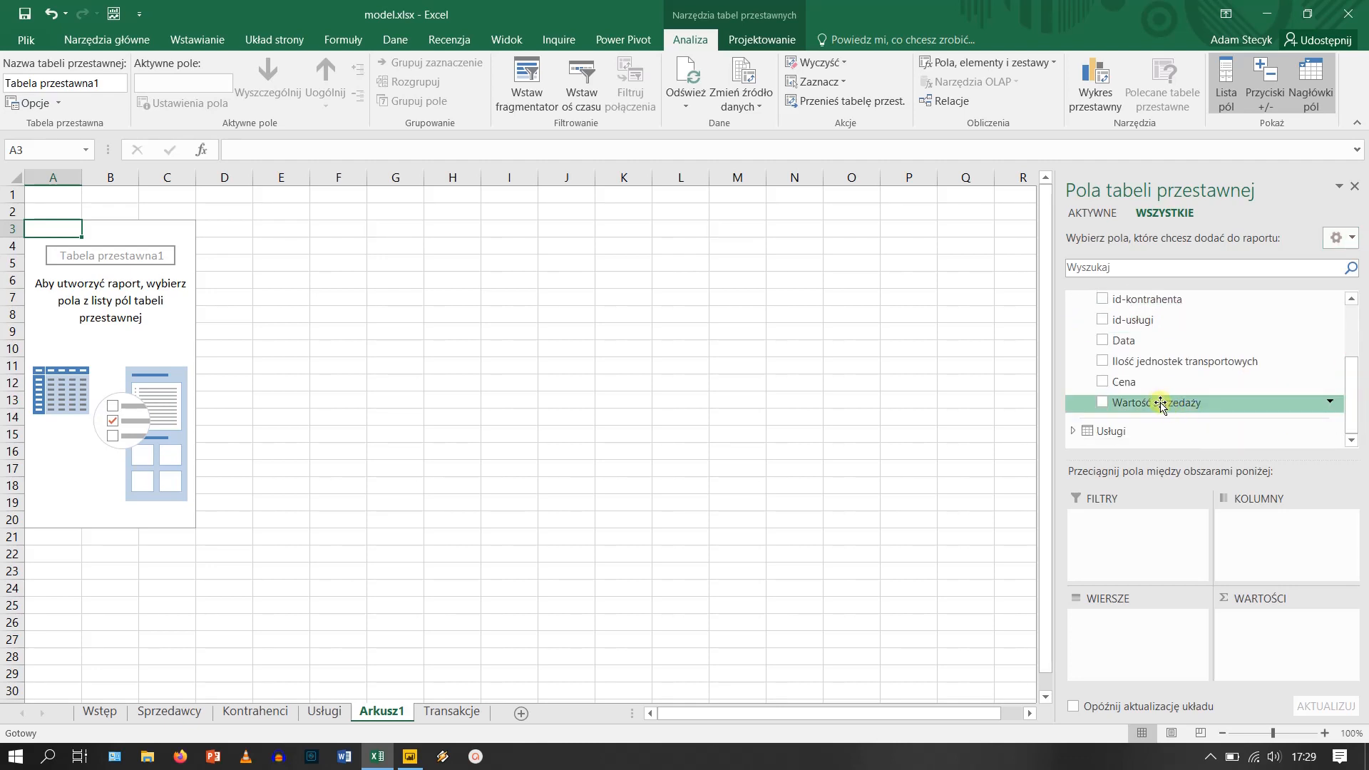
left_click_drag(1159, 404, 1290, 640)
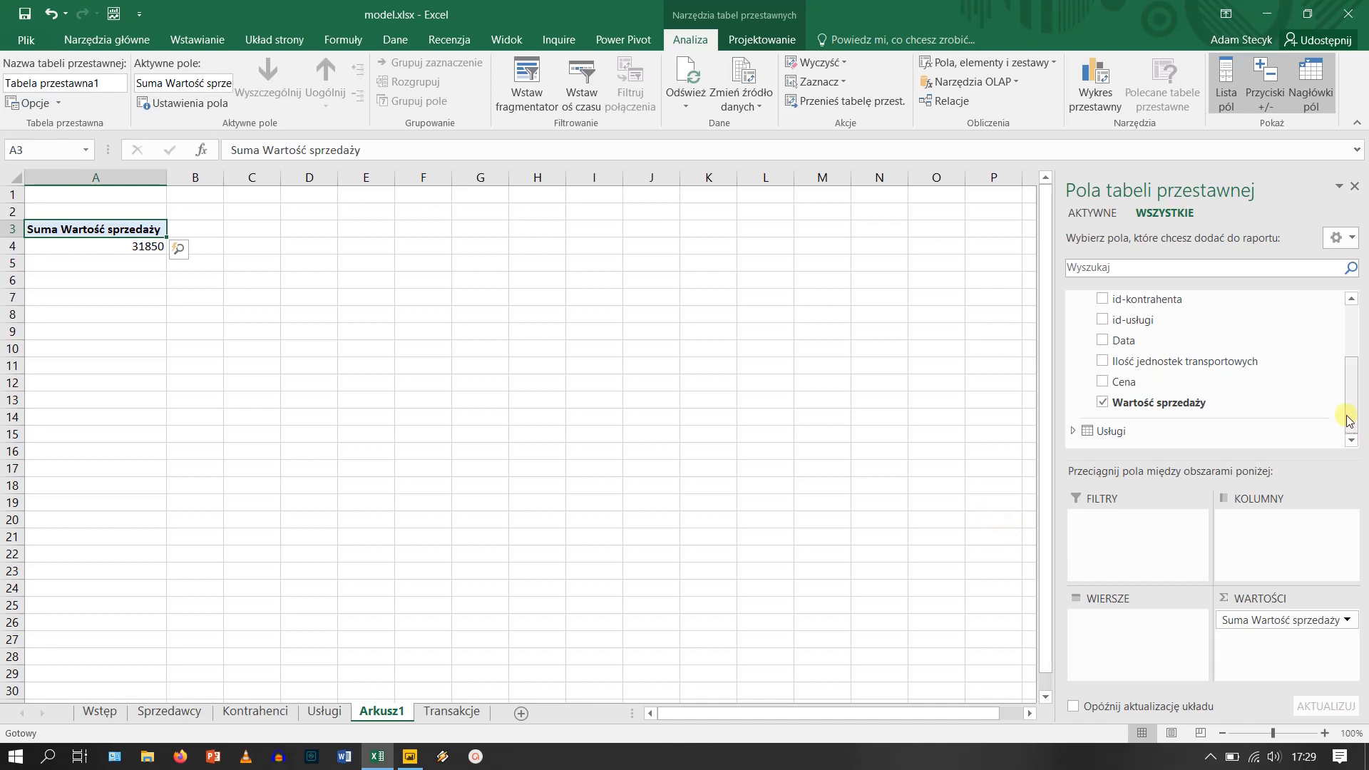
- Add the Sprzedawca field from the Sprzedawcy table to the pivot table's rows
left_click_drag(1350, 420, 1349, 362)
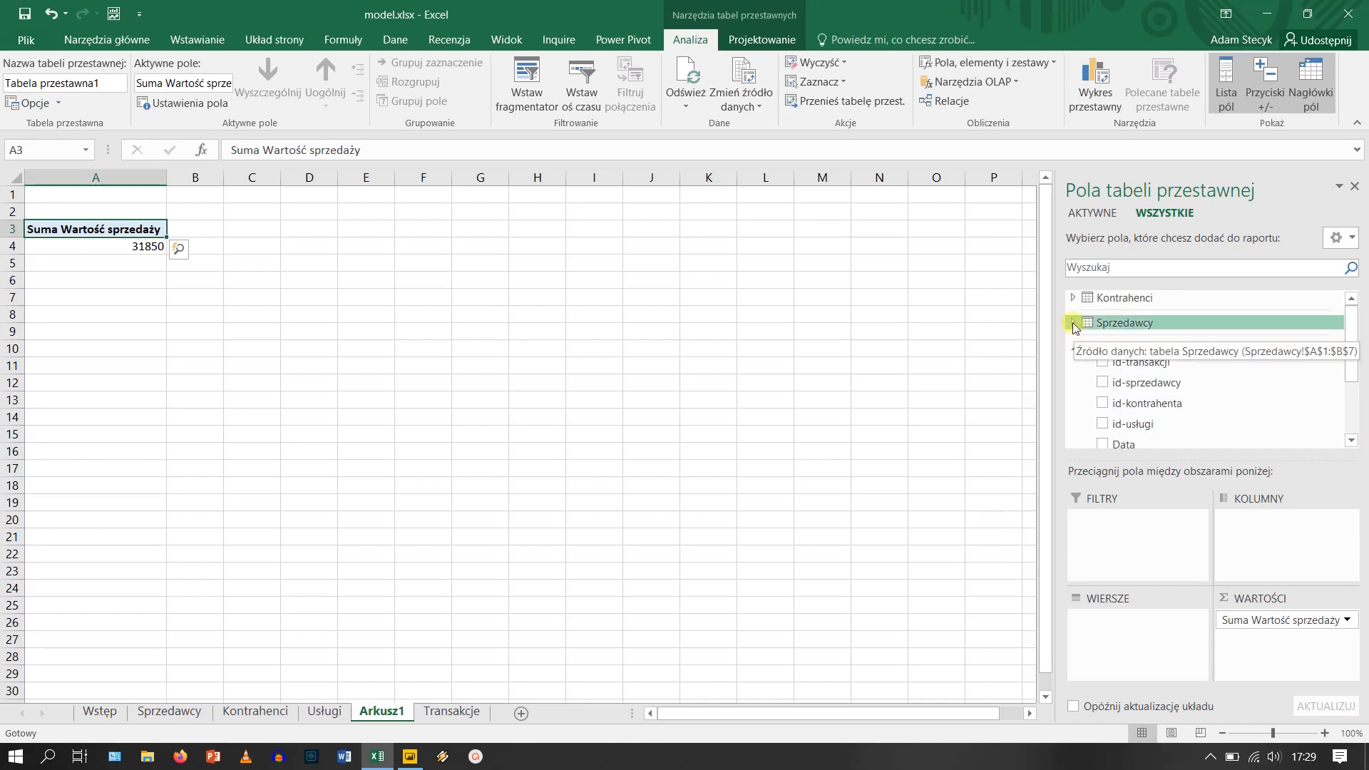
left_click(1074, 323)
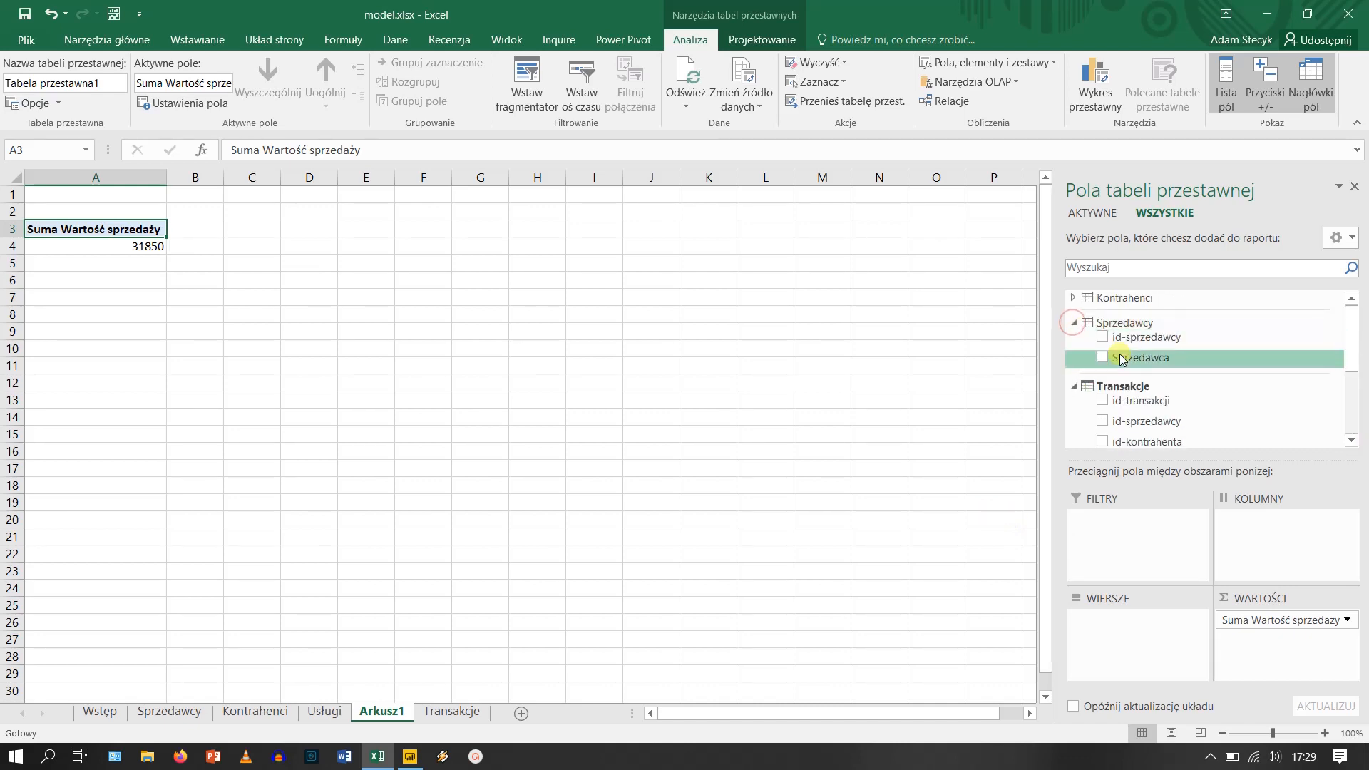
left_click_drag(1140, 363, 1147, 638)
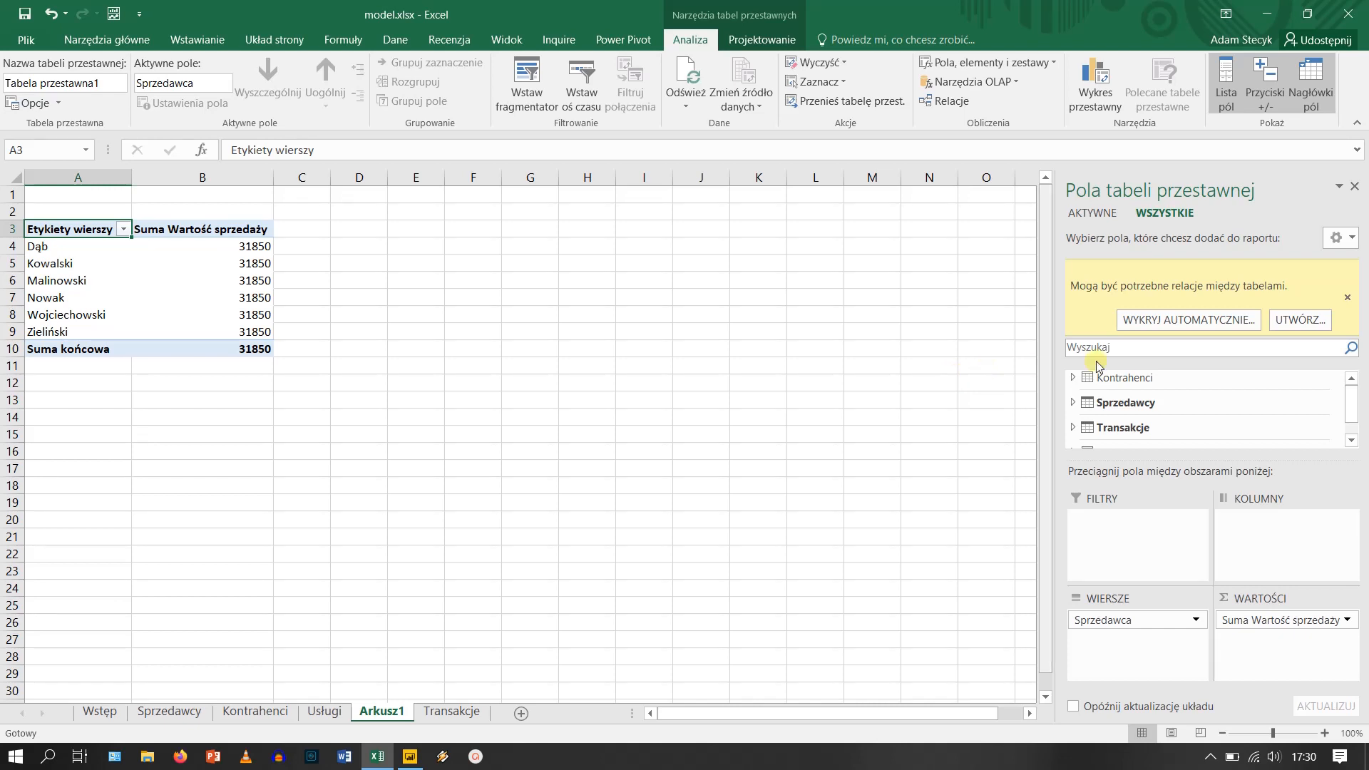
- Create a relationship from the id-sprzedawcy column of Transakcje to the id-sprzedawcy column of the related table Sprzedawcy
left_click(1302, 320)
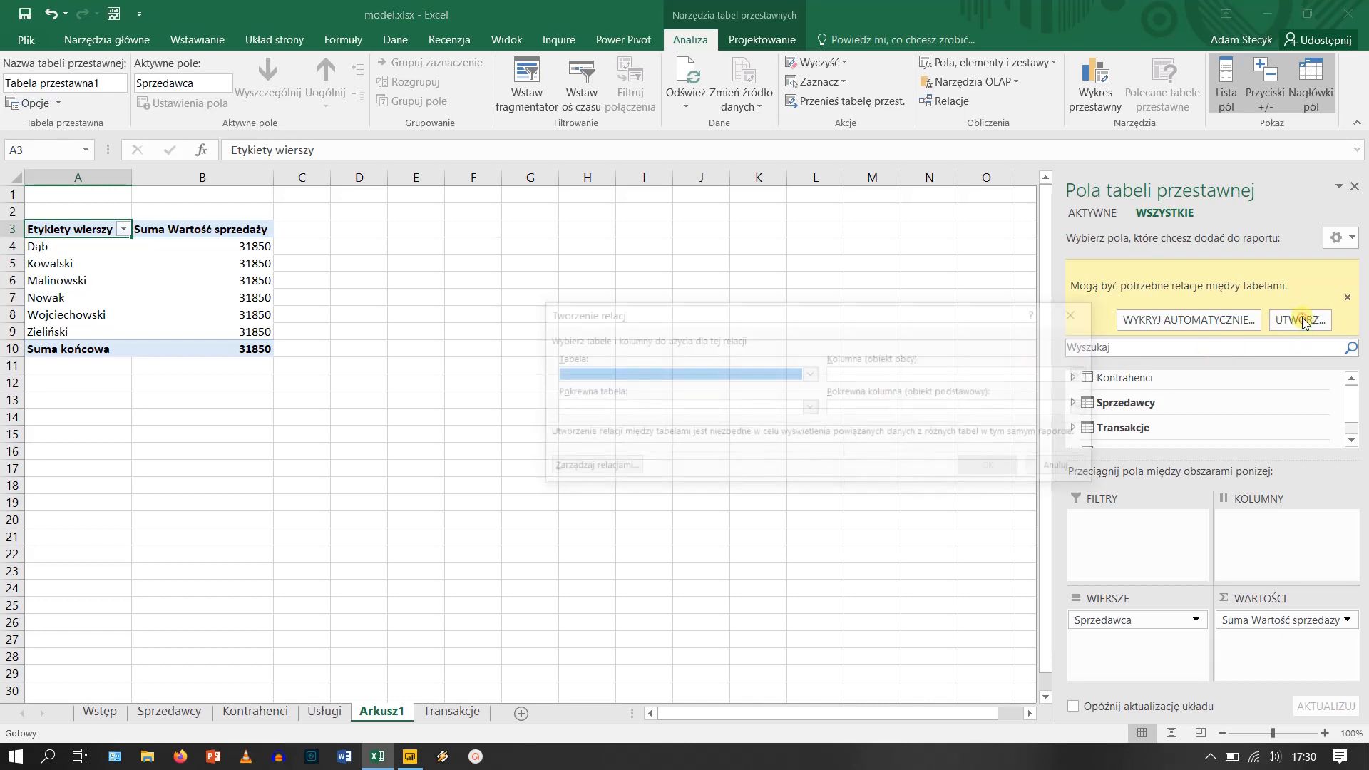
left_click(808, 374)
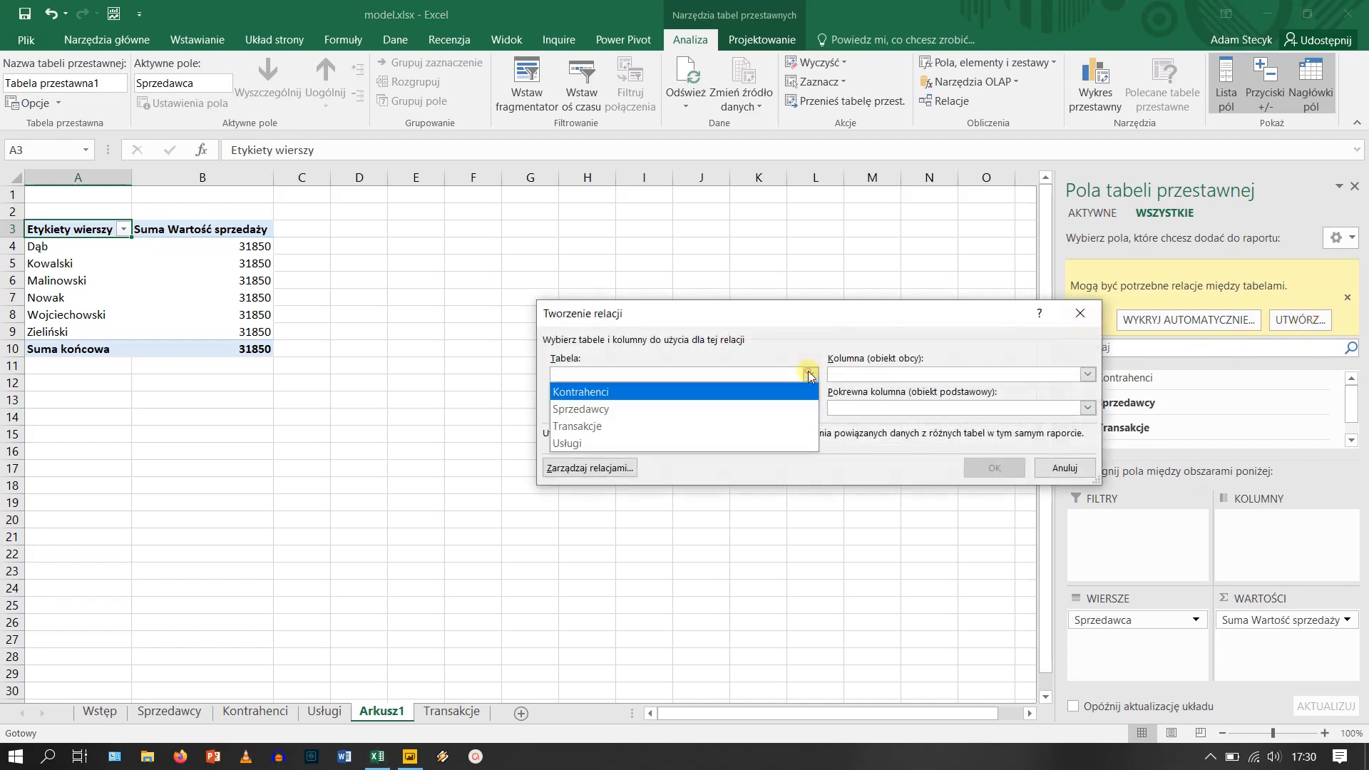
left_click(720, 426)
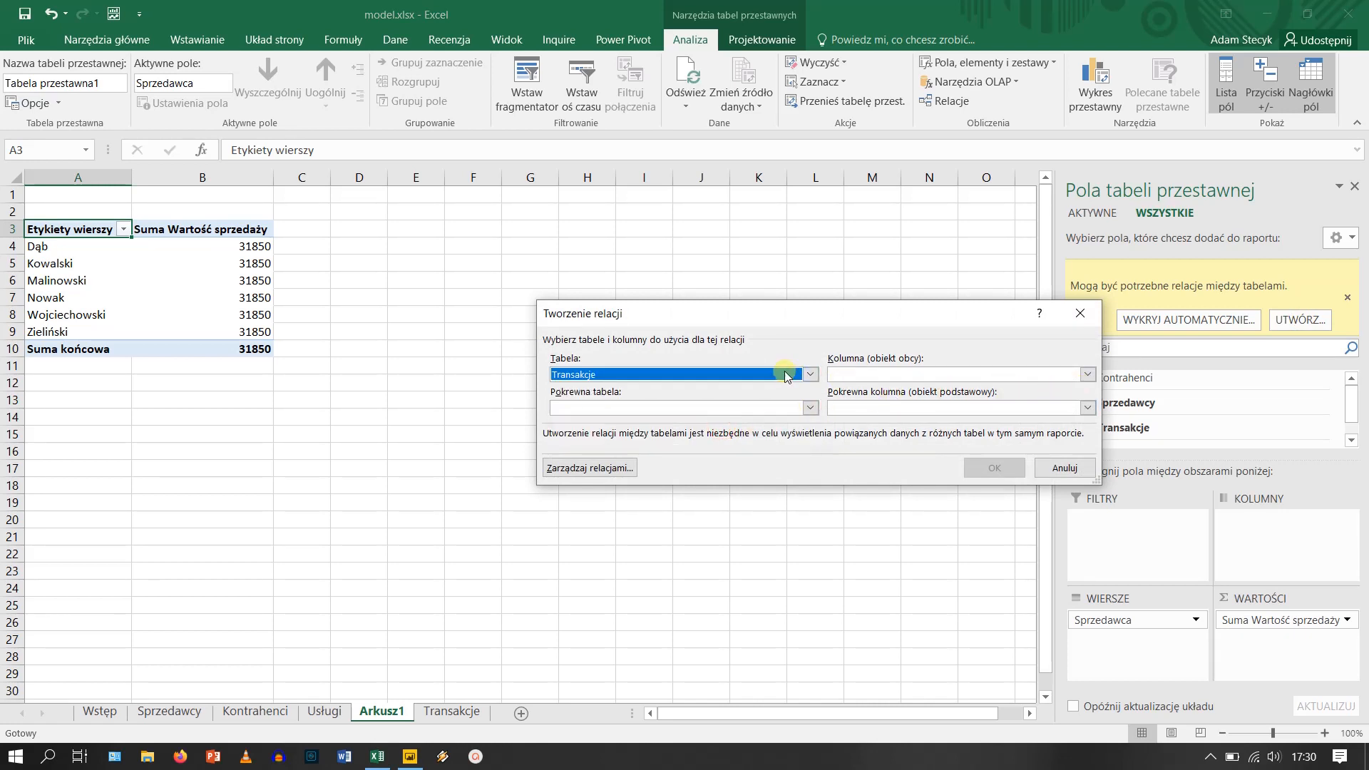
left_click(1088, 375)
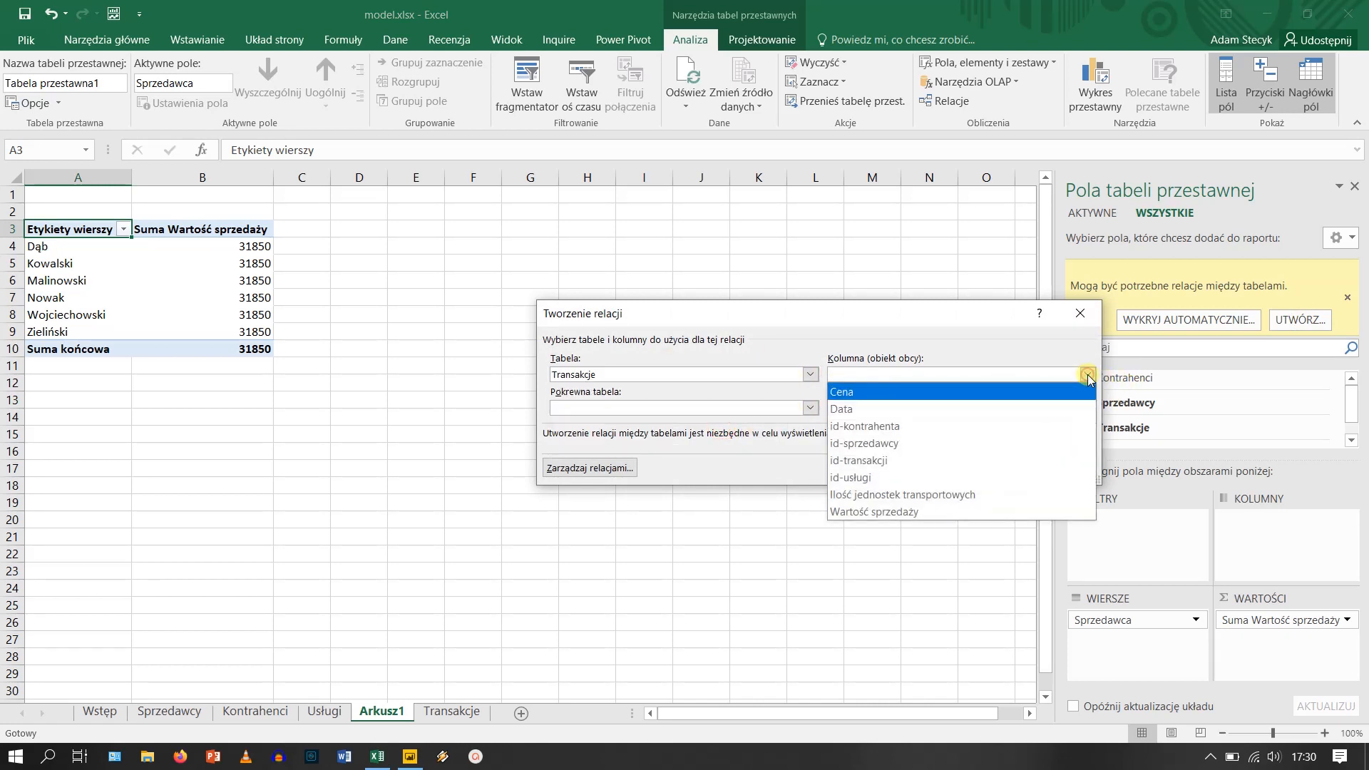
left_click(956, 442)
left_click(675, 407)
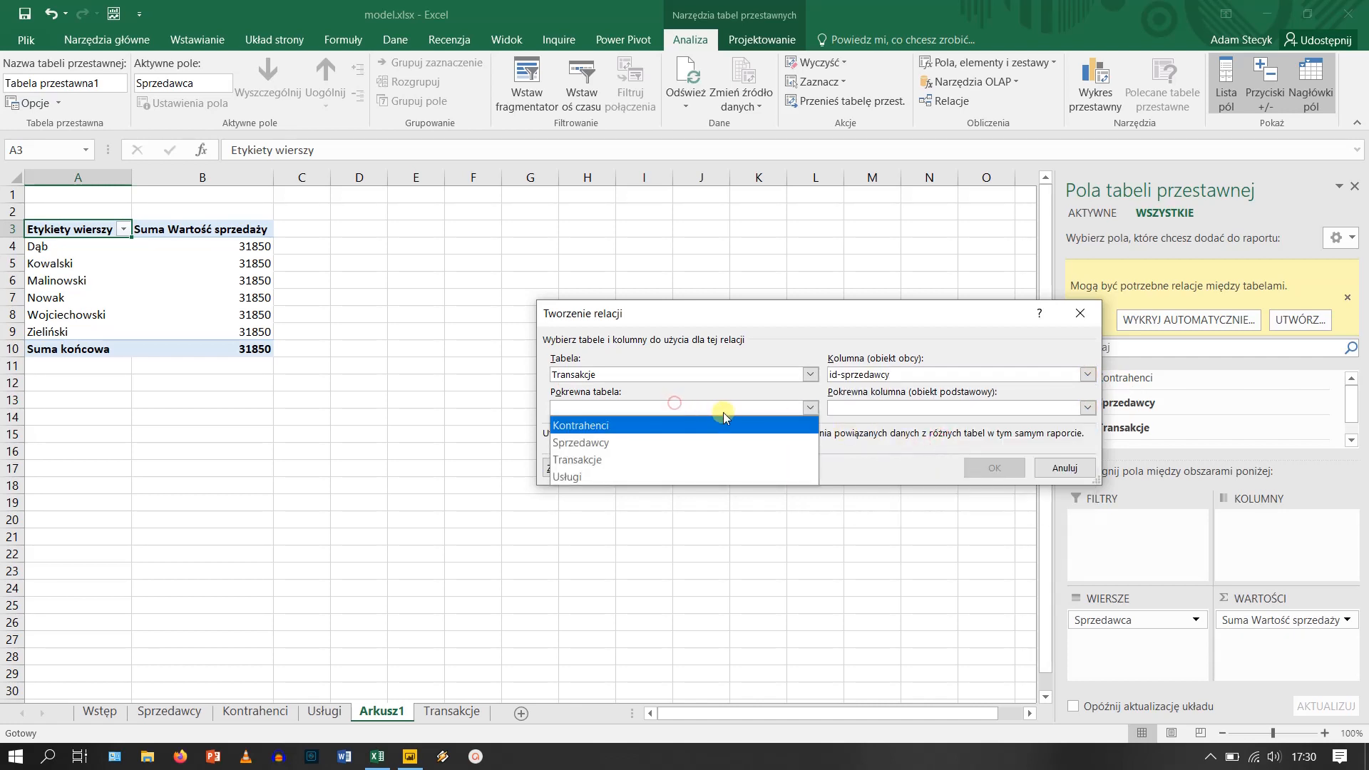
left_click(669, 438)
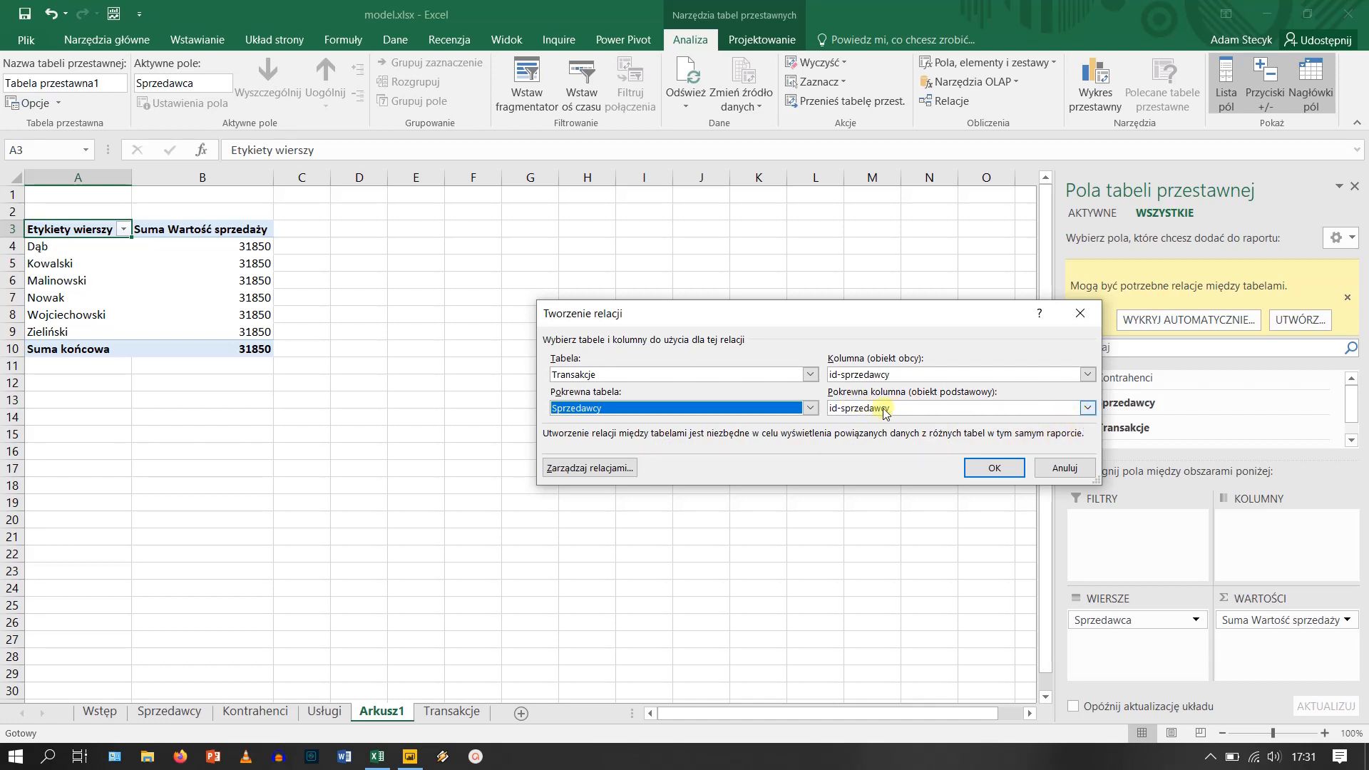
left_click(991, 467)
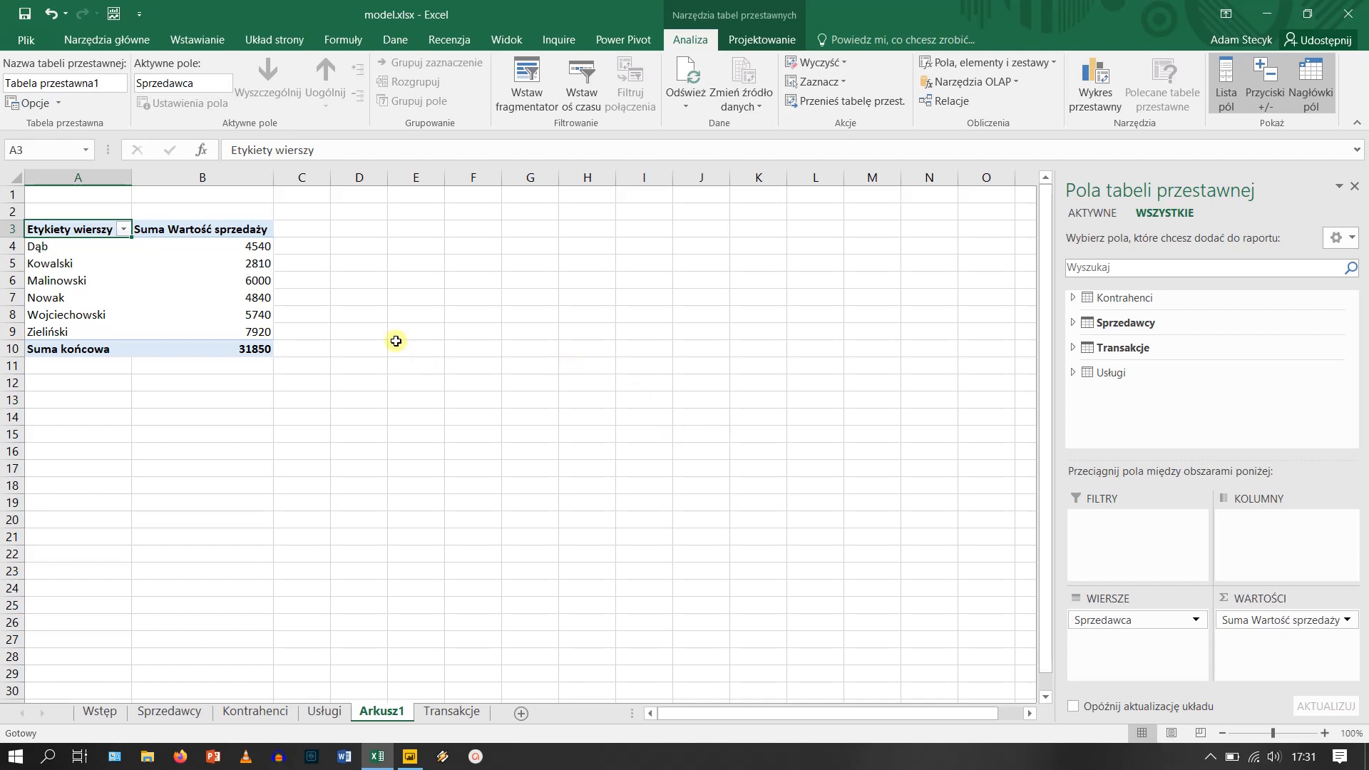
- Add the Region field from Kontrahenci to the pivot table's columns and detect the missing table relationship automatically
mouse_move(157, 259)
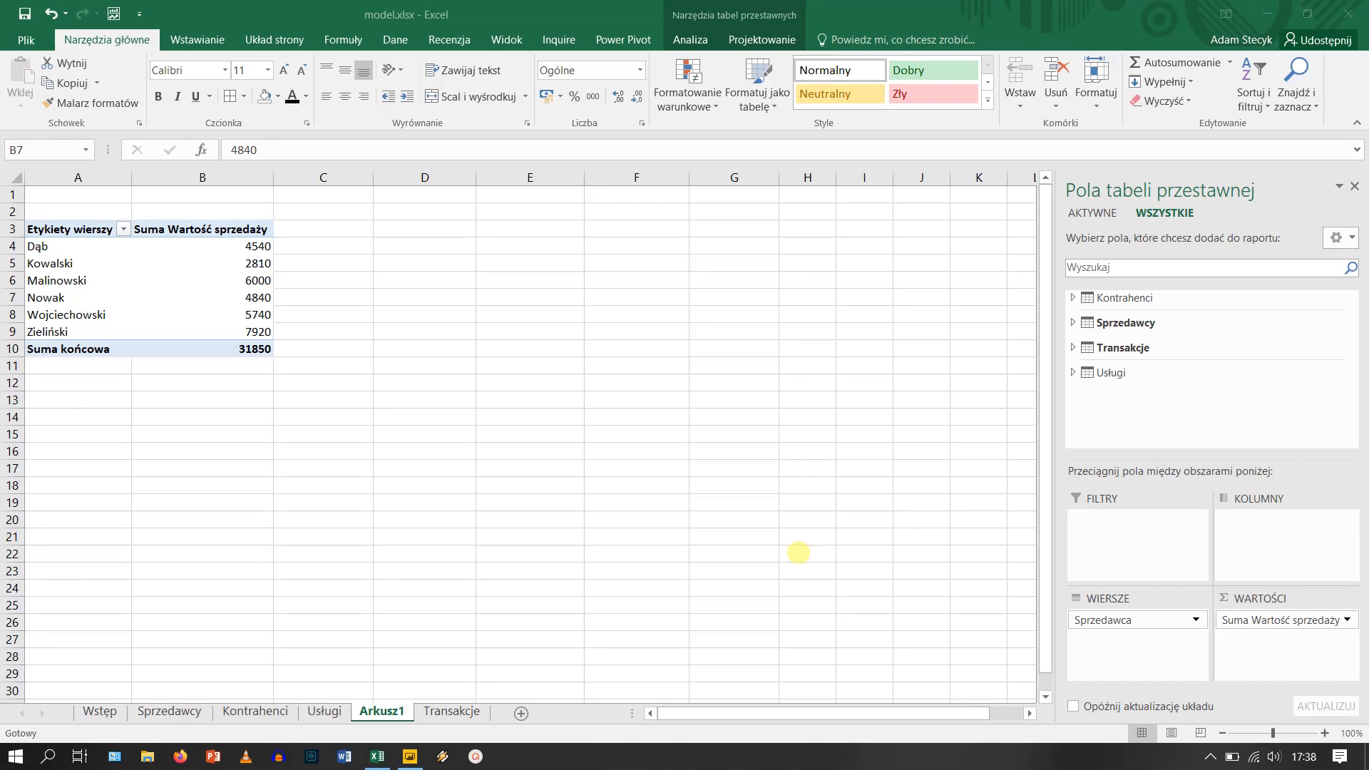
left_click(1074, 299)
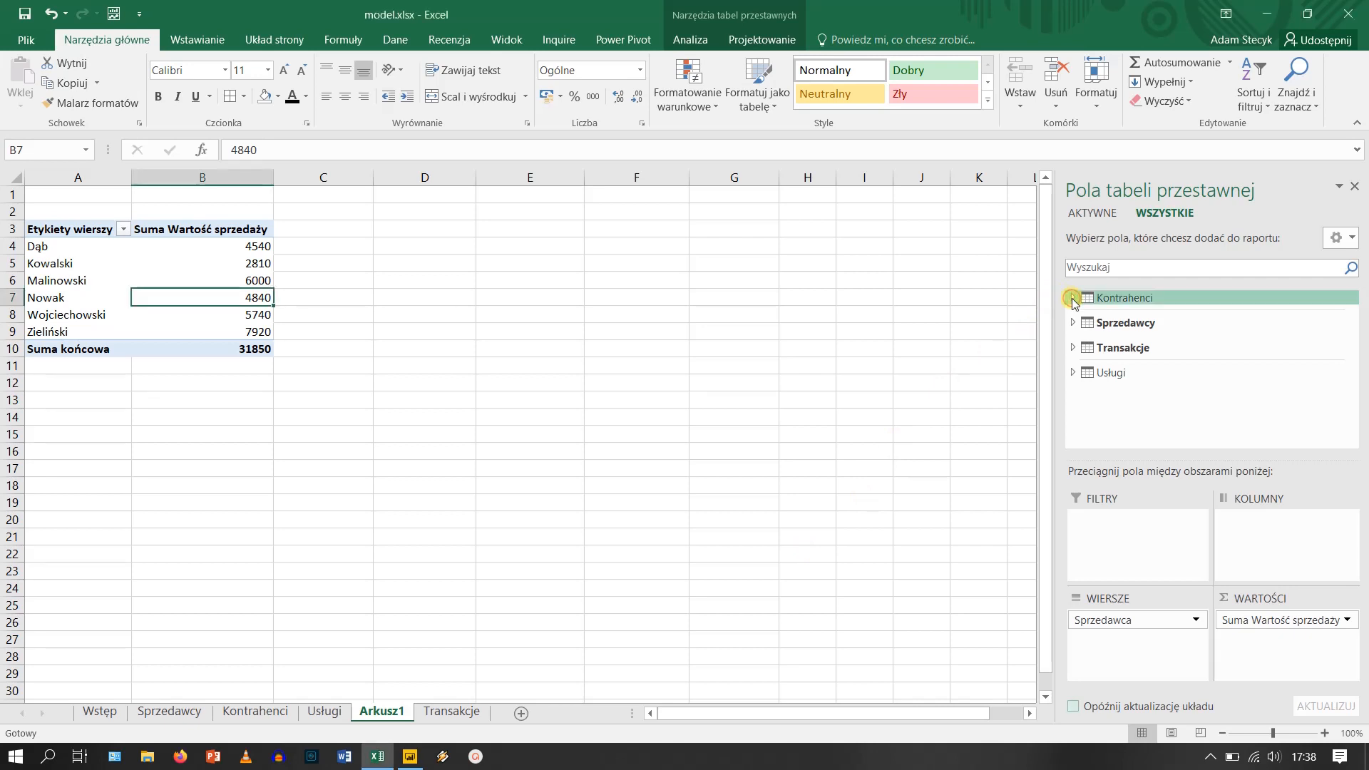
left_click(1073, 300)
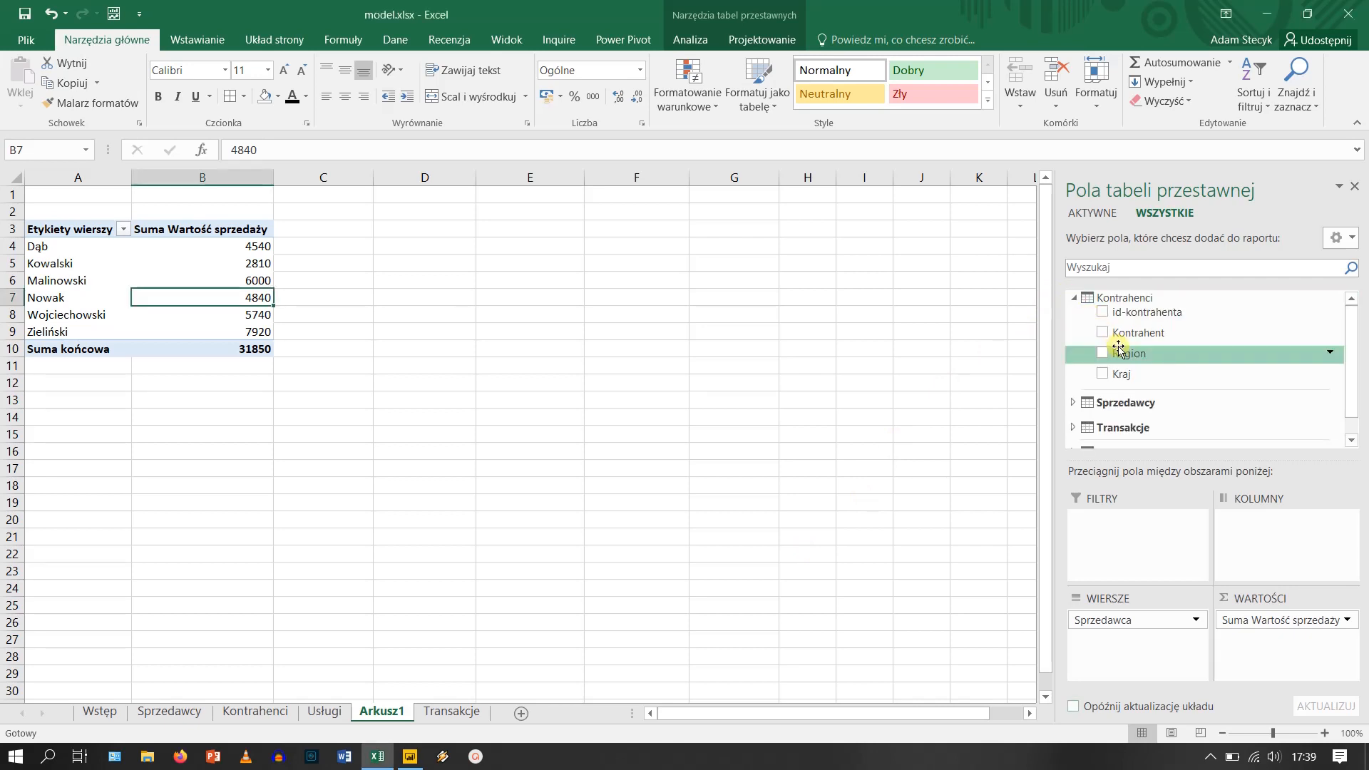
left_click_drag(1117, 349, 1289, 541)
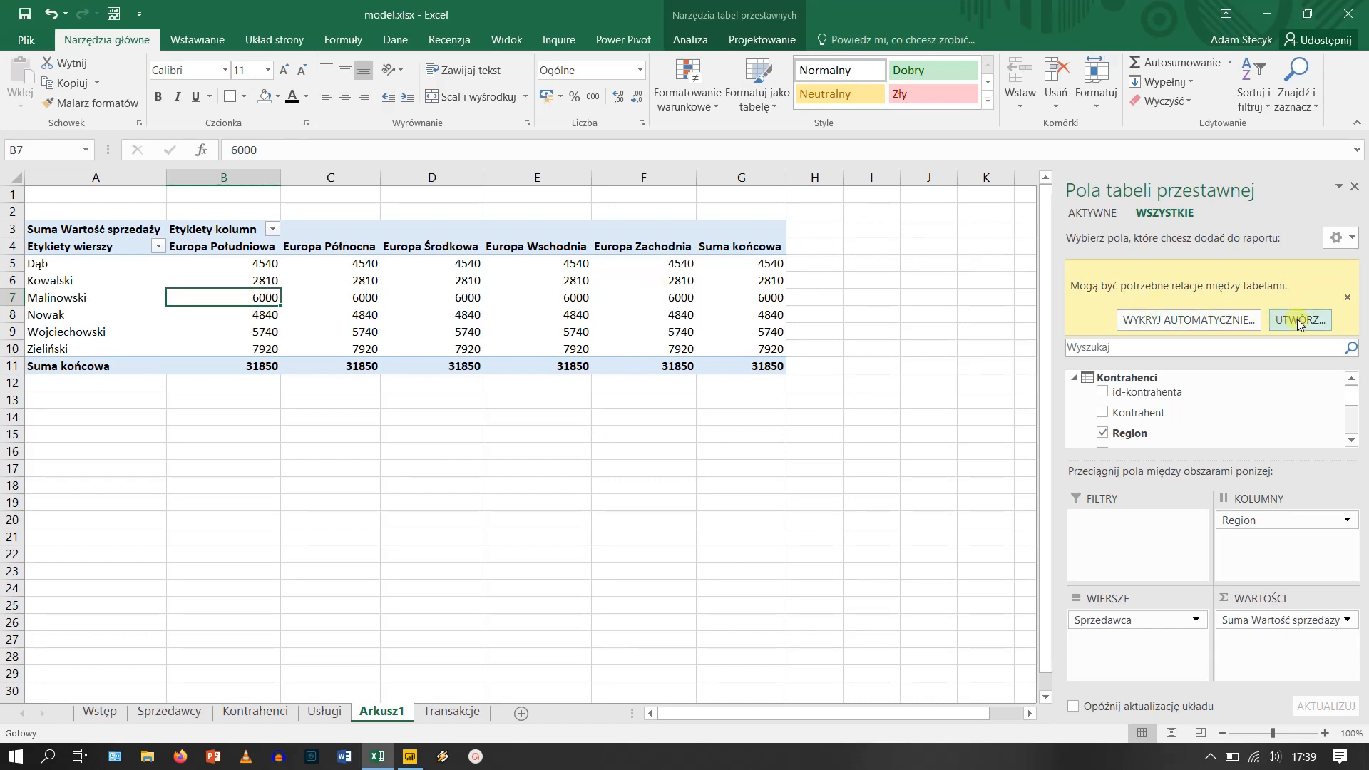
left_click(1208, 327)
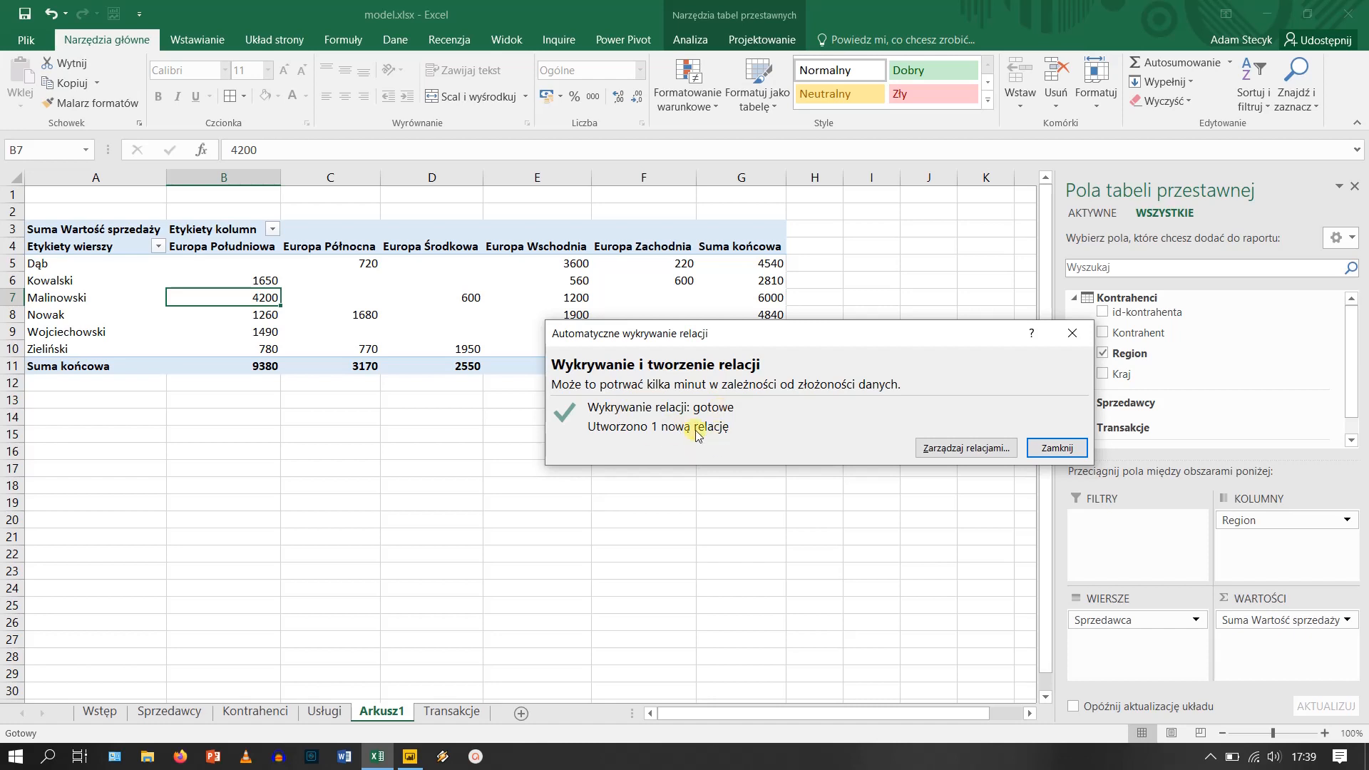
left_click(1057, 449)
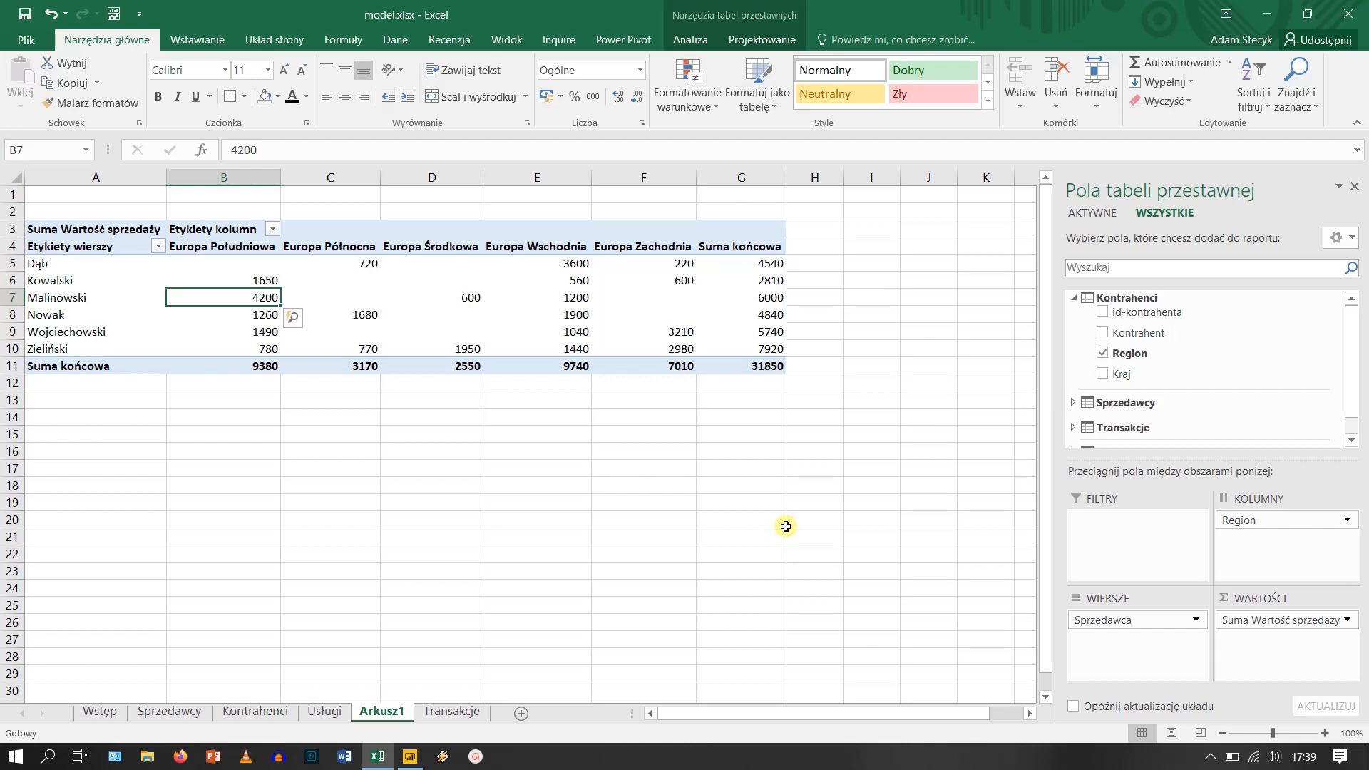
- Add the Usługa field from the Usługi table to the pivot table's filters and detect its relationship automatically
left_click(1074, 299)
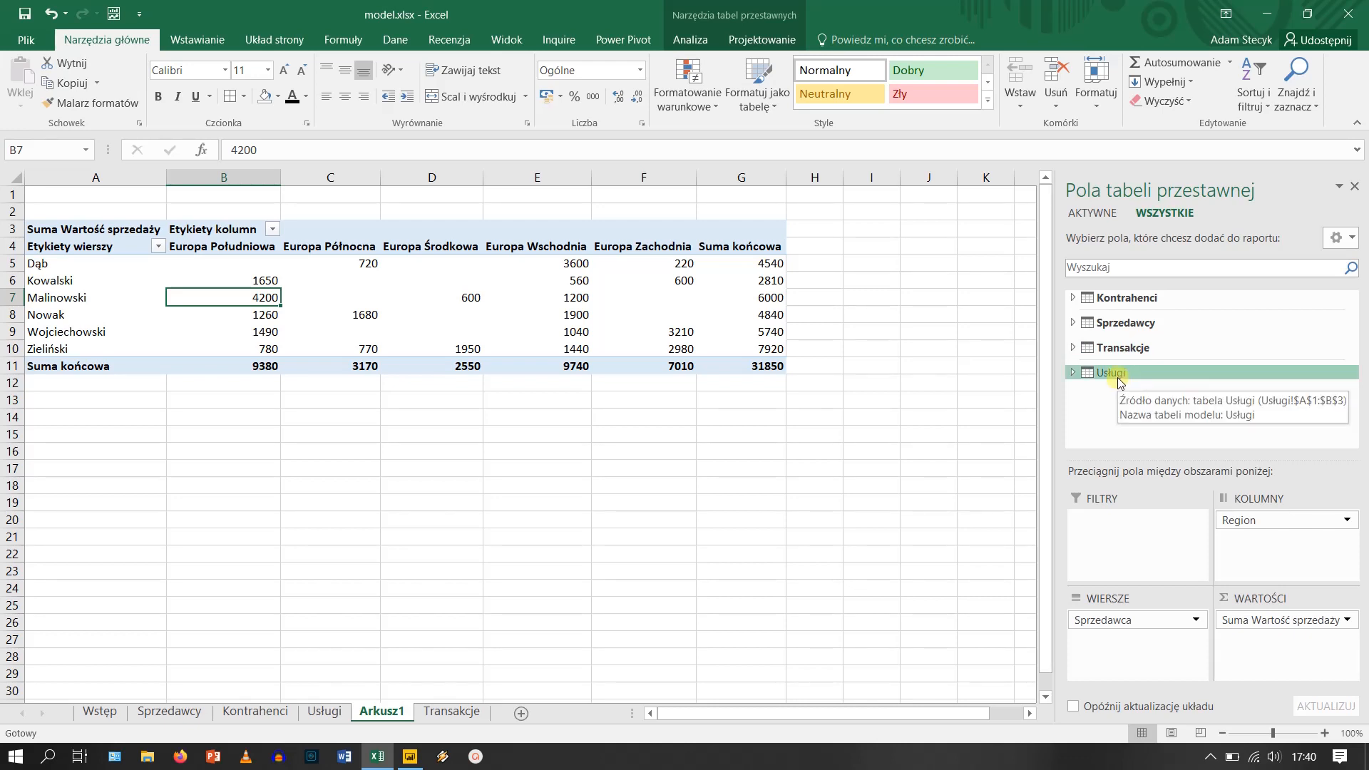
left_click(1072, 372)
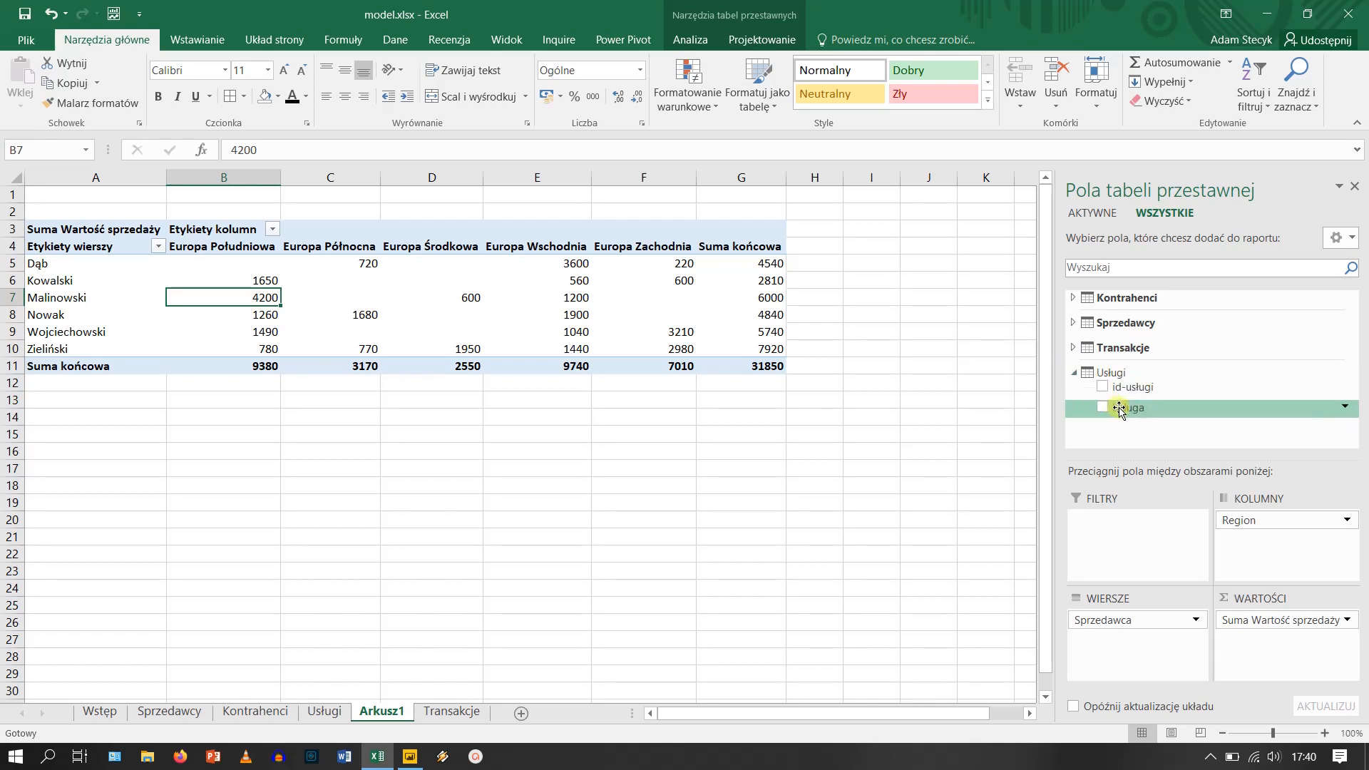
left_click_drag(1119, 407, 1137, 544)
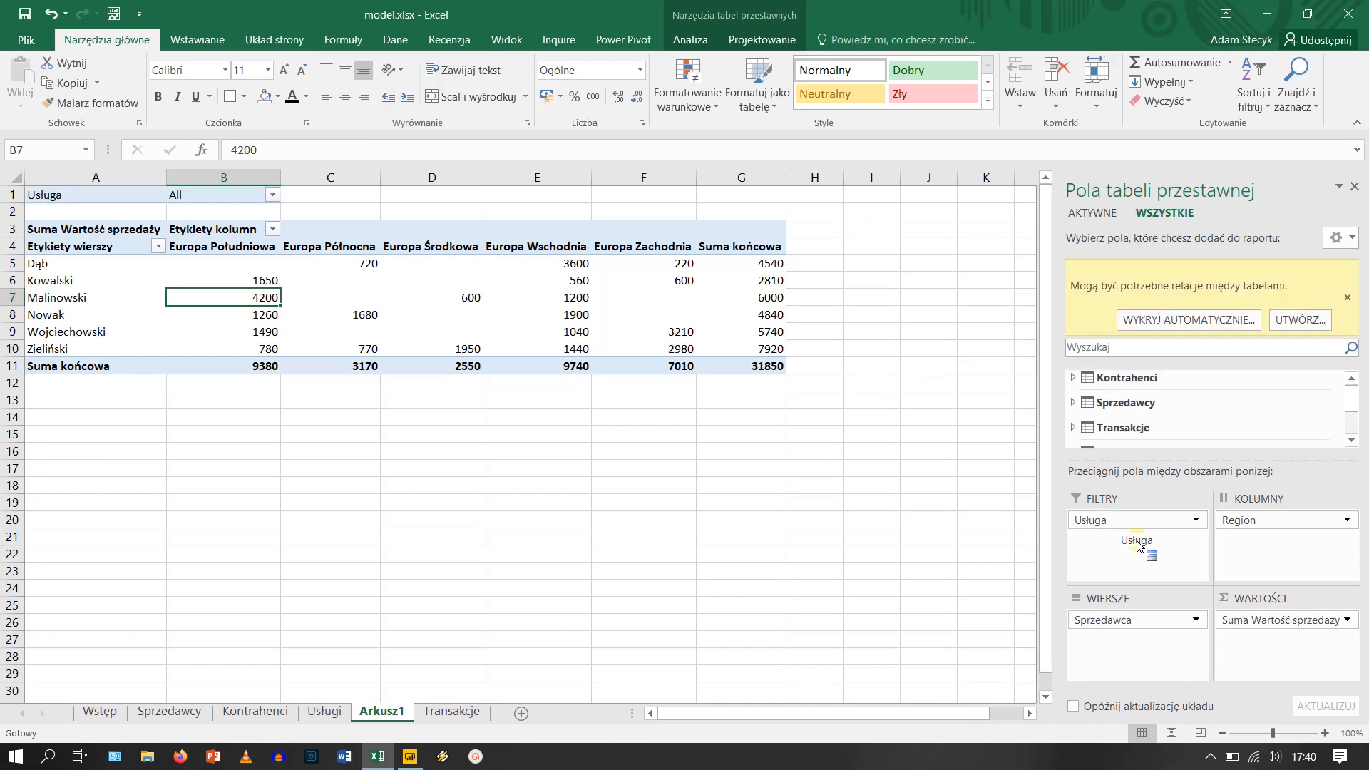
left_click(1192, 321)
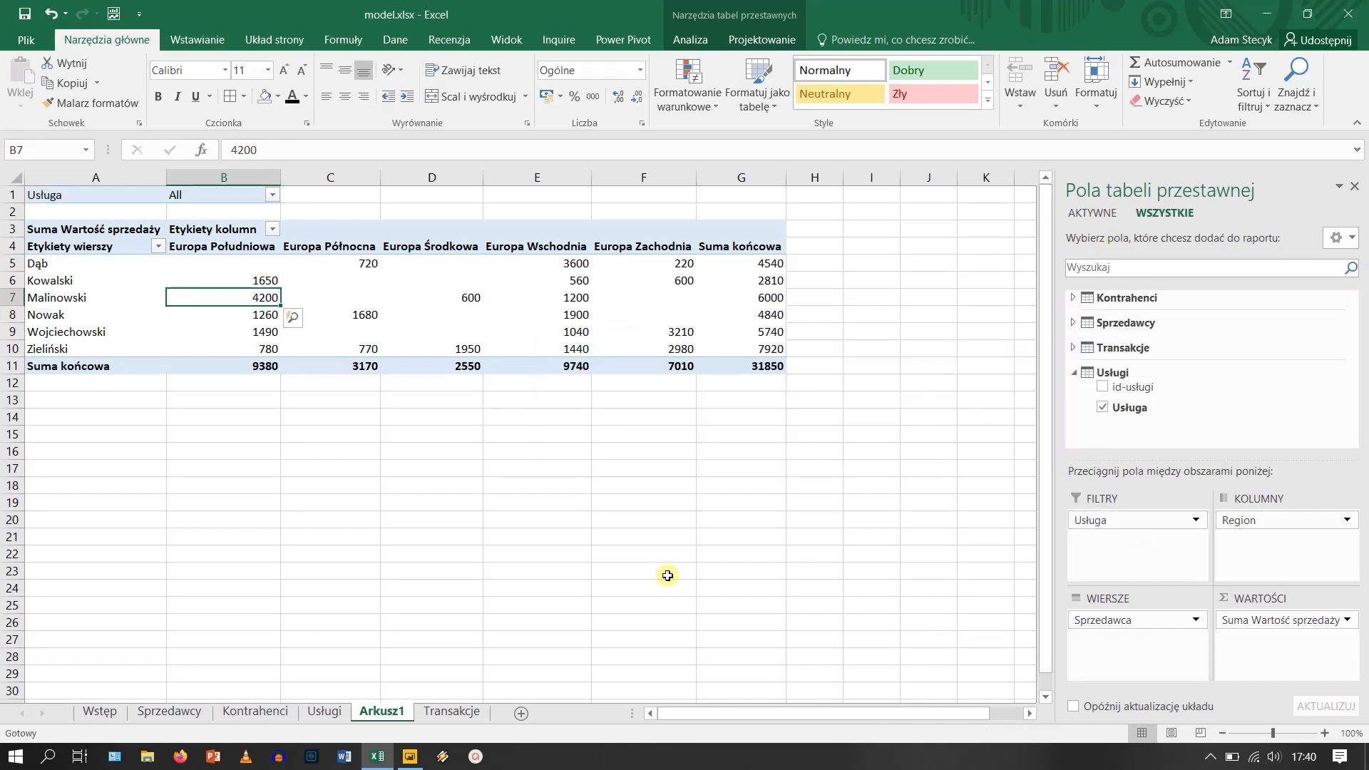
left_click(1074, 377)
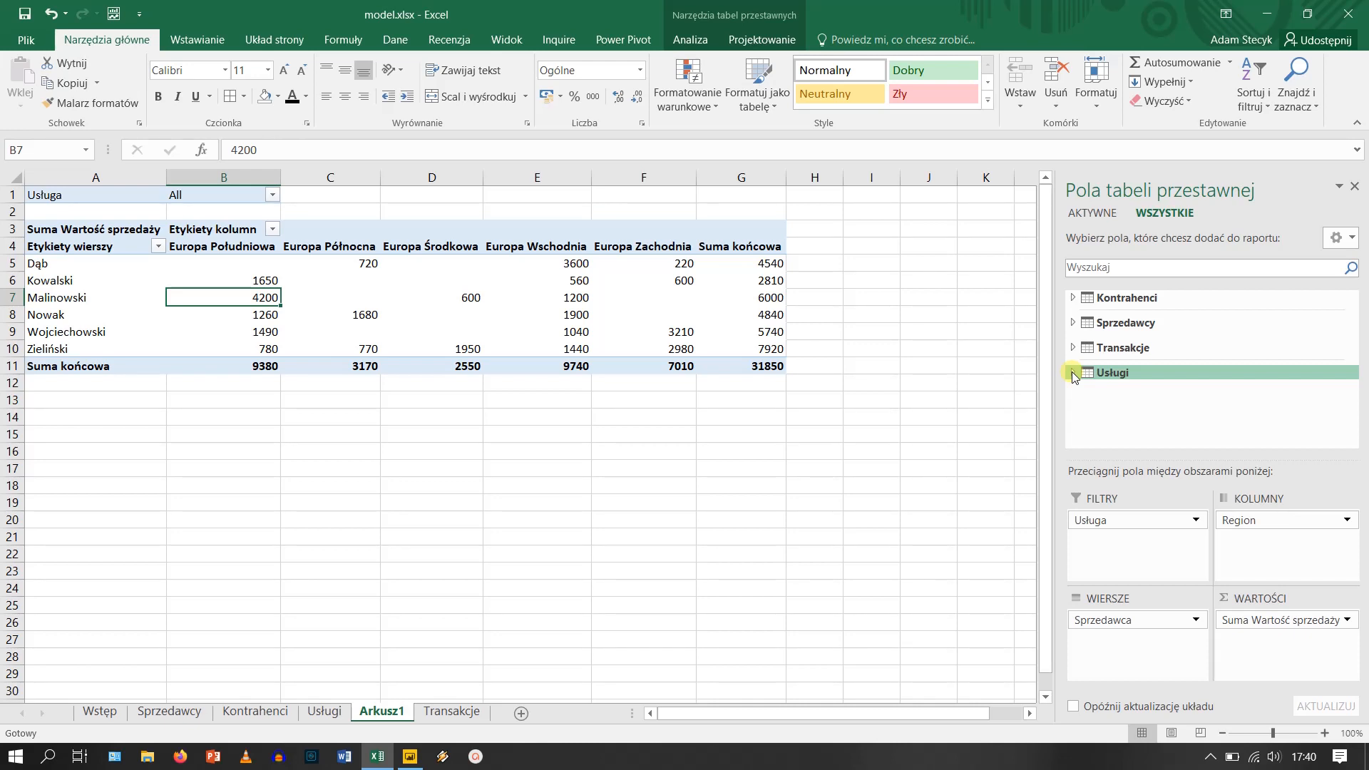
- Review the workbook connections, including the data model and the connection for the Kontrahenci table
left_click(390, 41)
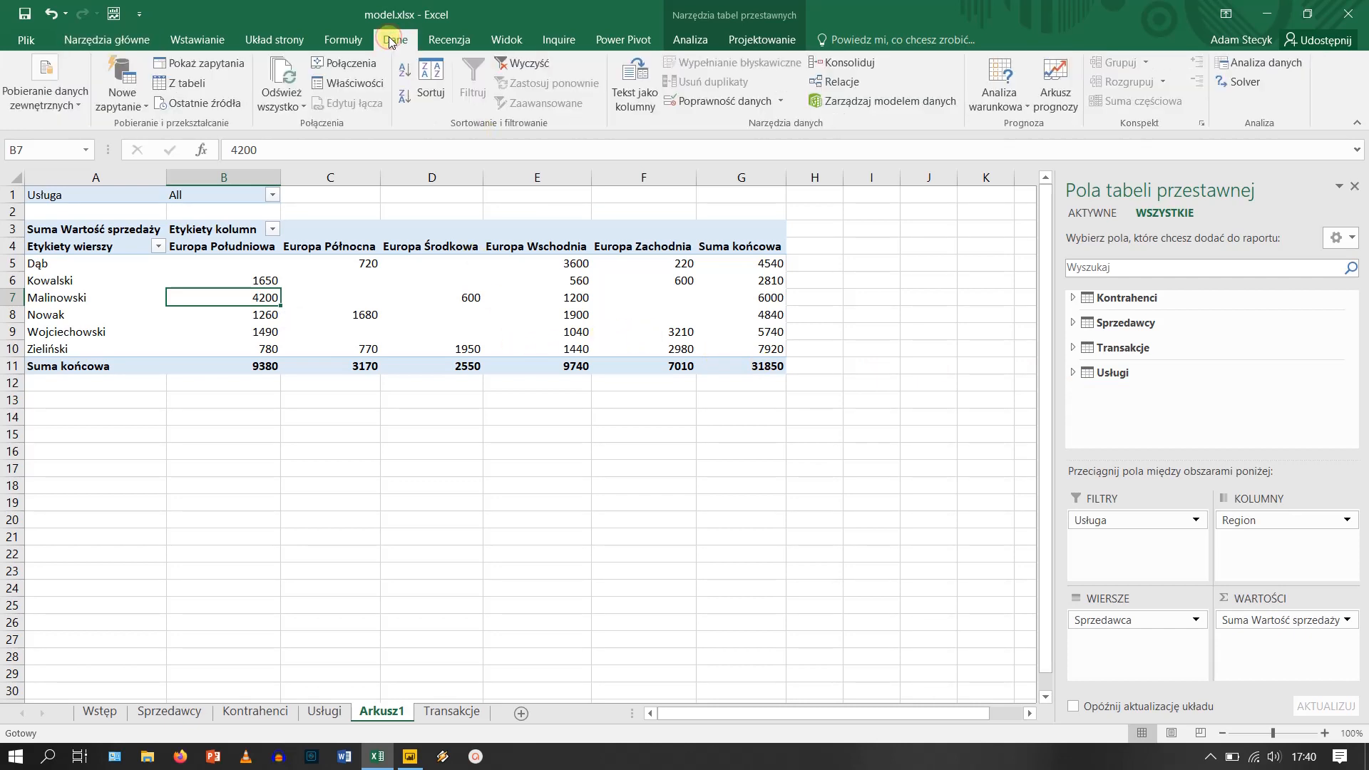
left_click(348, 62)
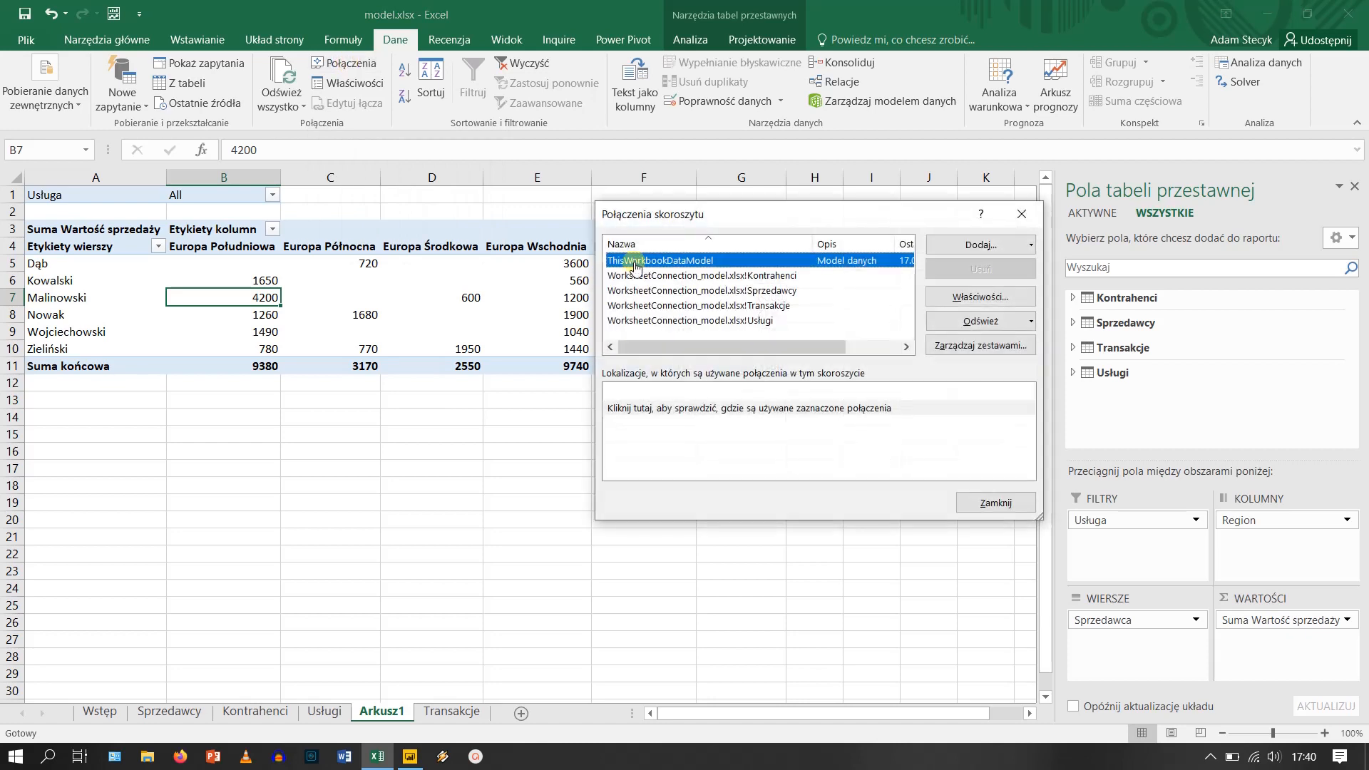
left_click(793, 277)
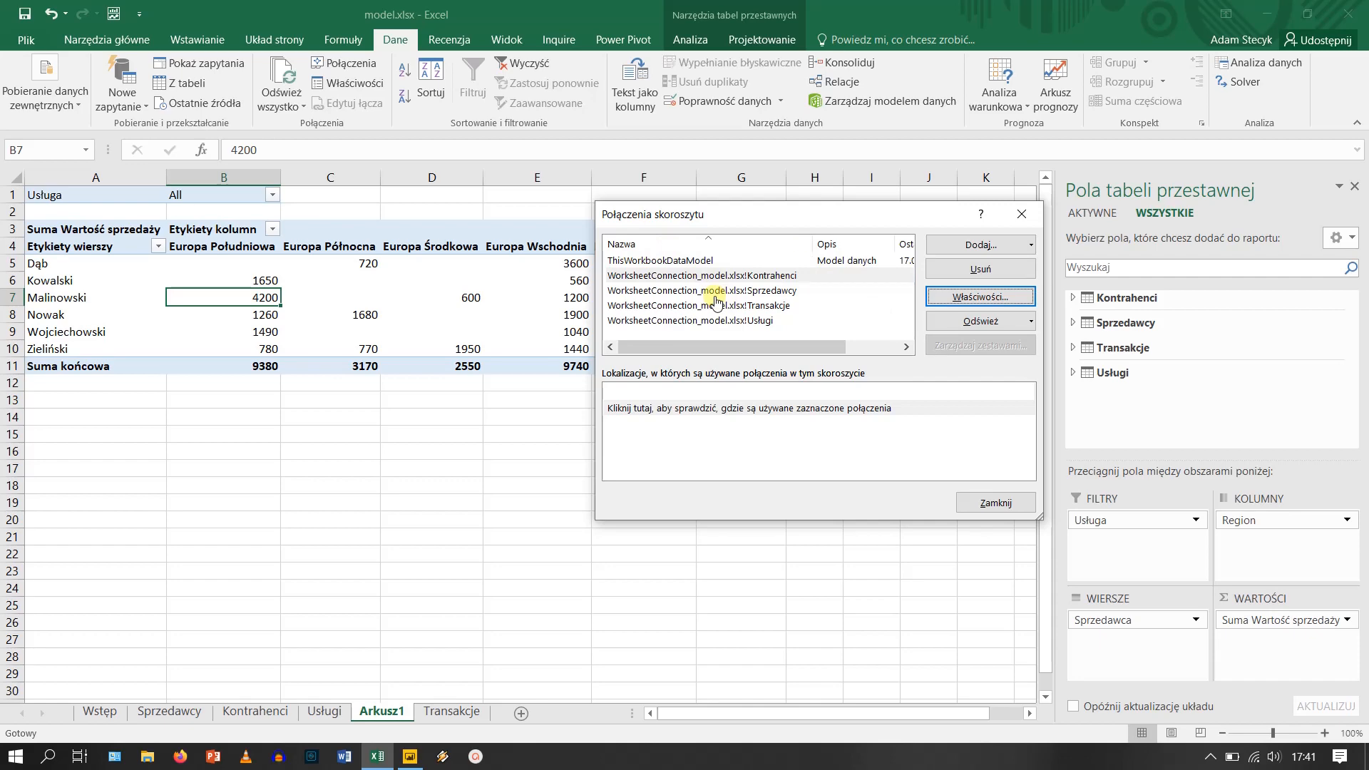
left_click(996, 502)
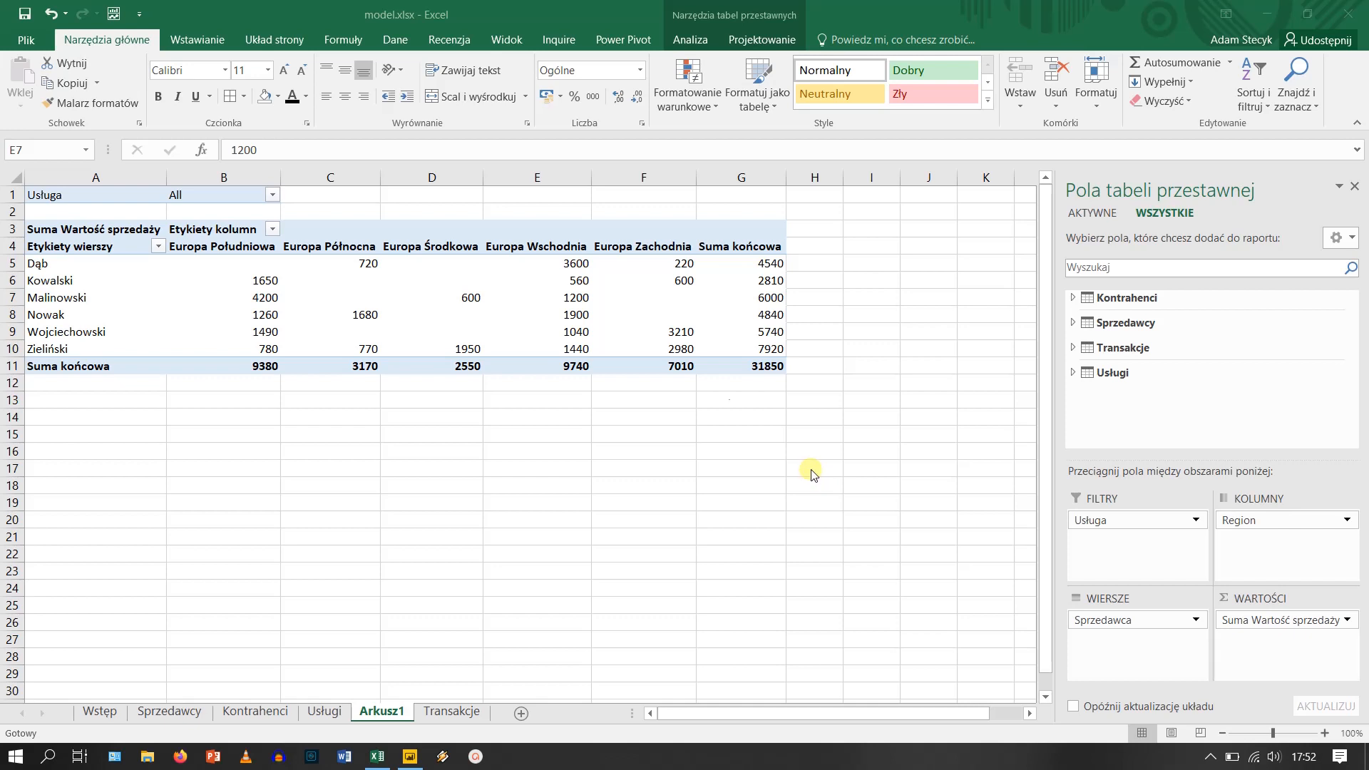
- Insert a slicer for Kraj from Kontrahenci, placed to the right of the pivot table and lengthened to about 8.74 cm
left_click(607, 316)
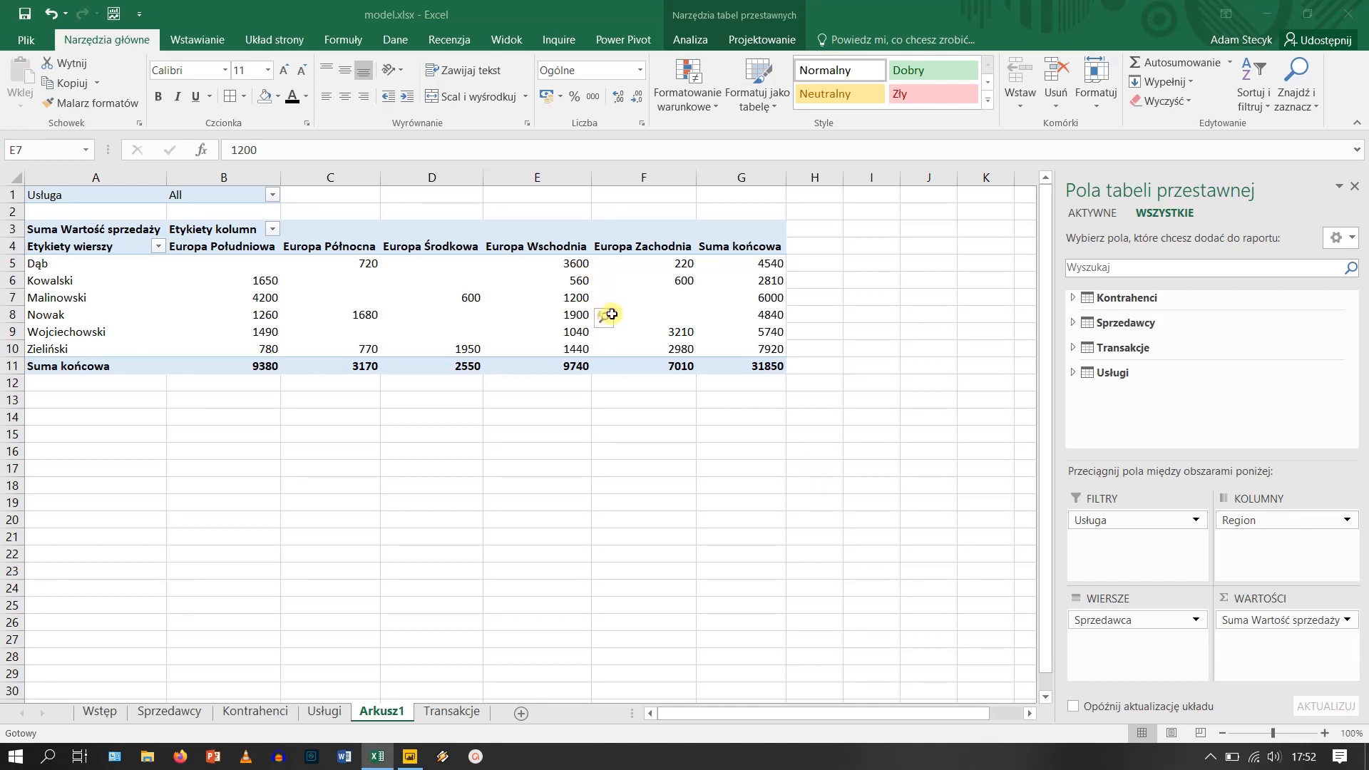
left_click(498, 314)
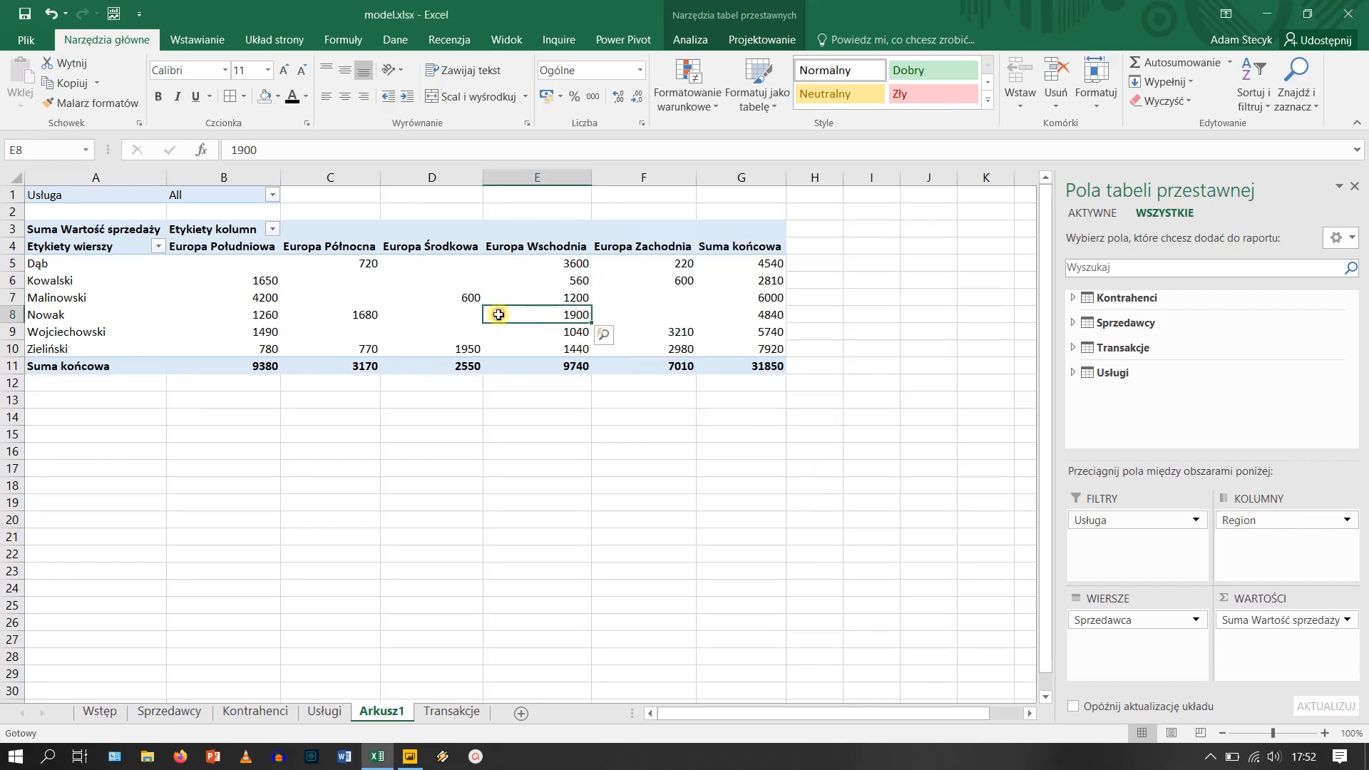
left_click(681, 42)
left_click(526, 84)
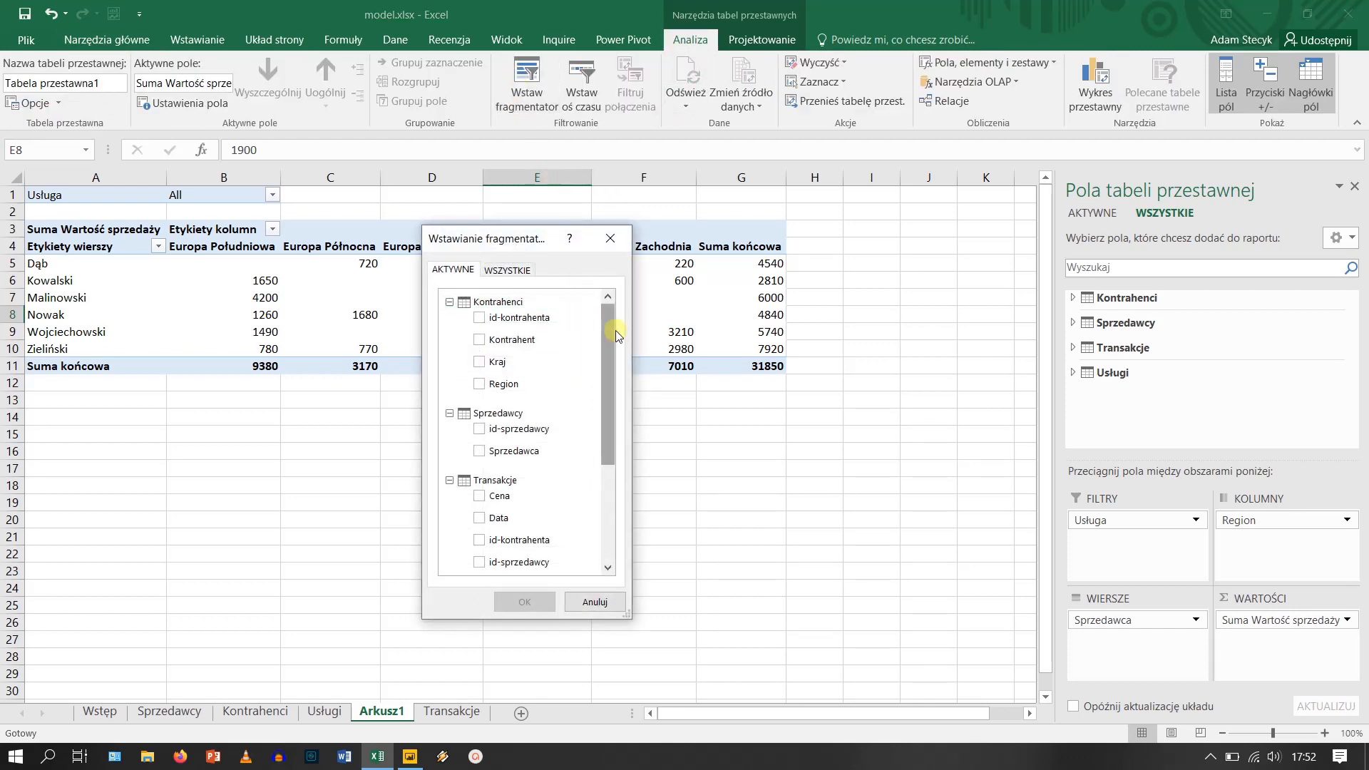
mouse_move(610, 324)
left_mouse_down()
mouse_move(602, 433)
mouse_move(592, 321)
left_mouse_up()
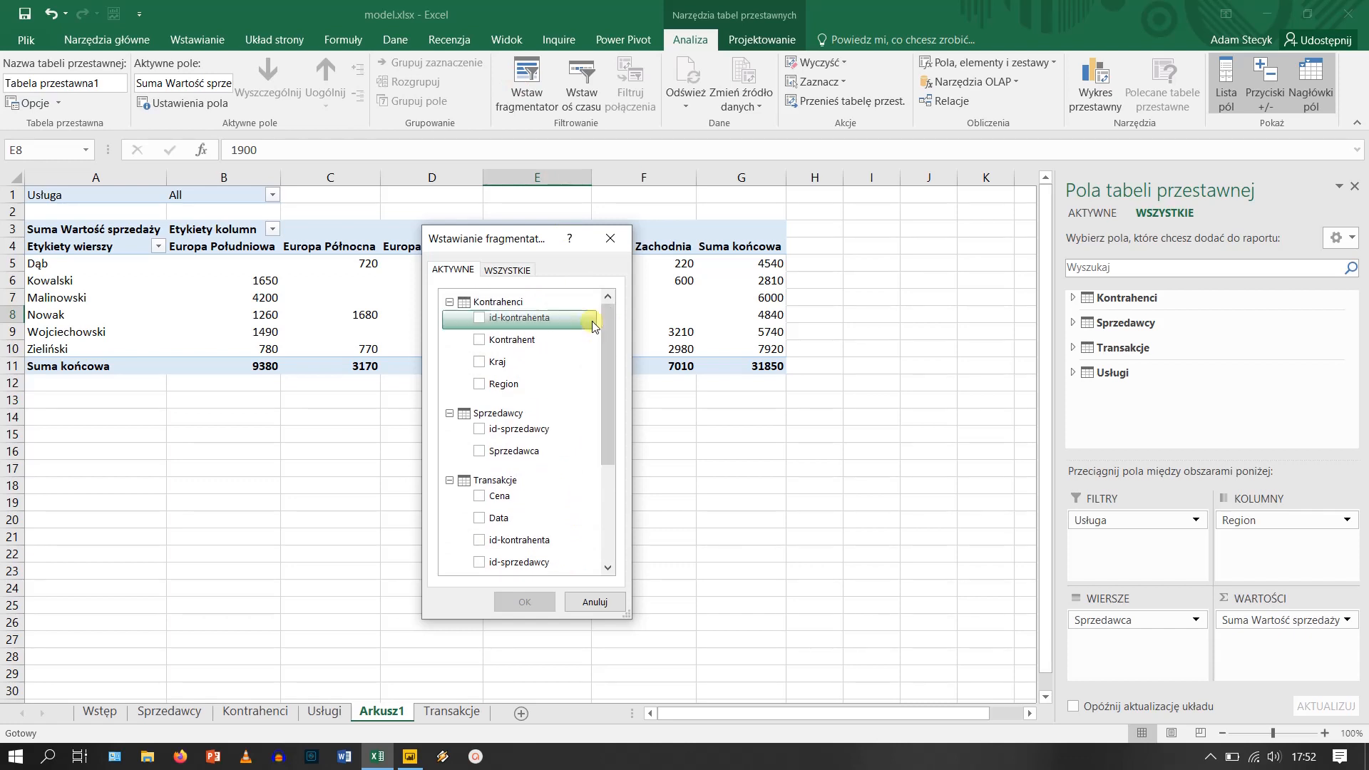
left_click(481, 362)
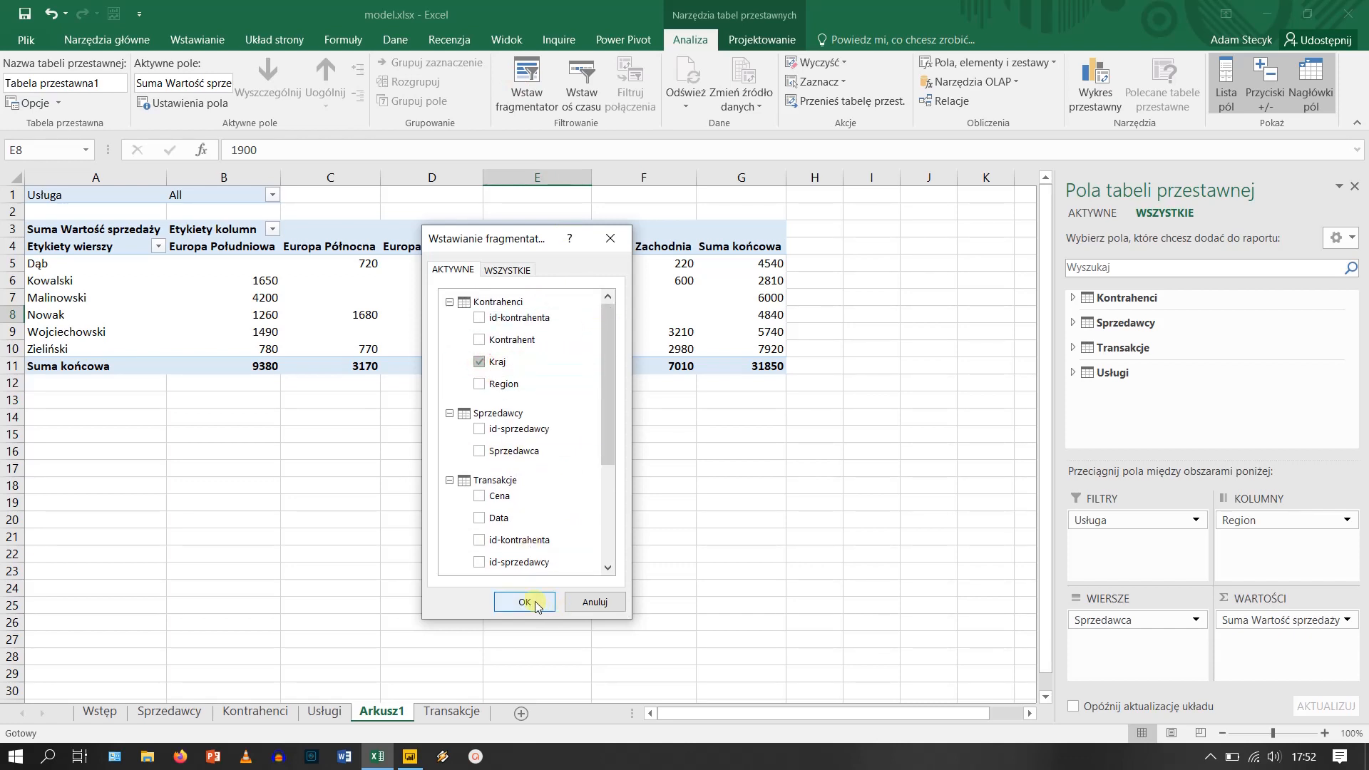
left_click(525, 601)
left_click_drag(558, 336, 924, 212)
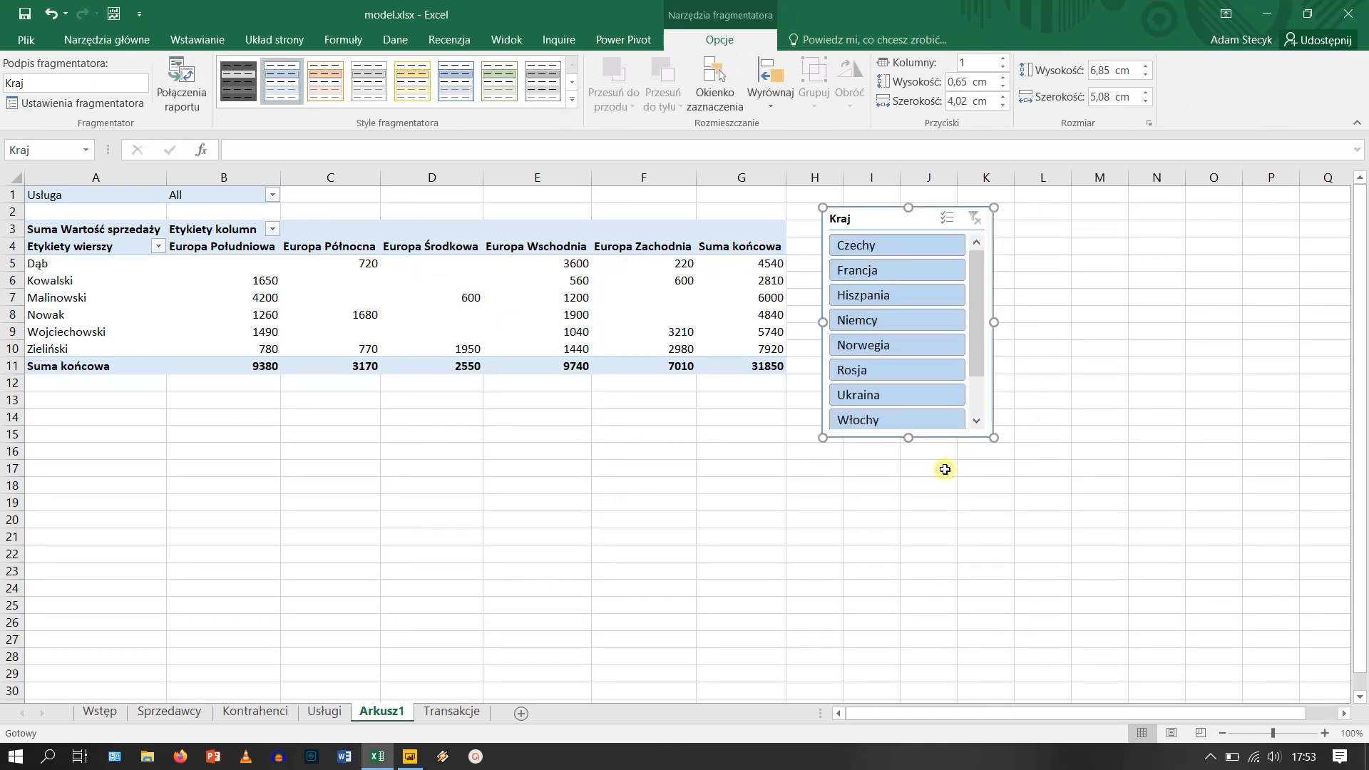
left_click_drag(909, 438, 908, 502)
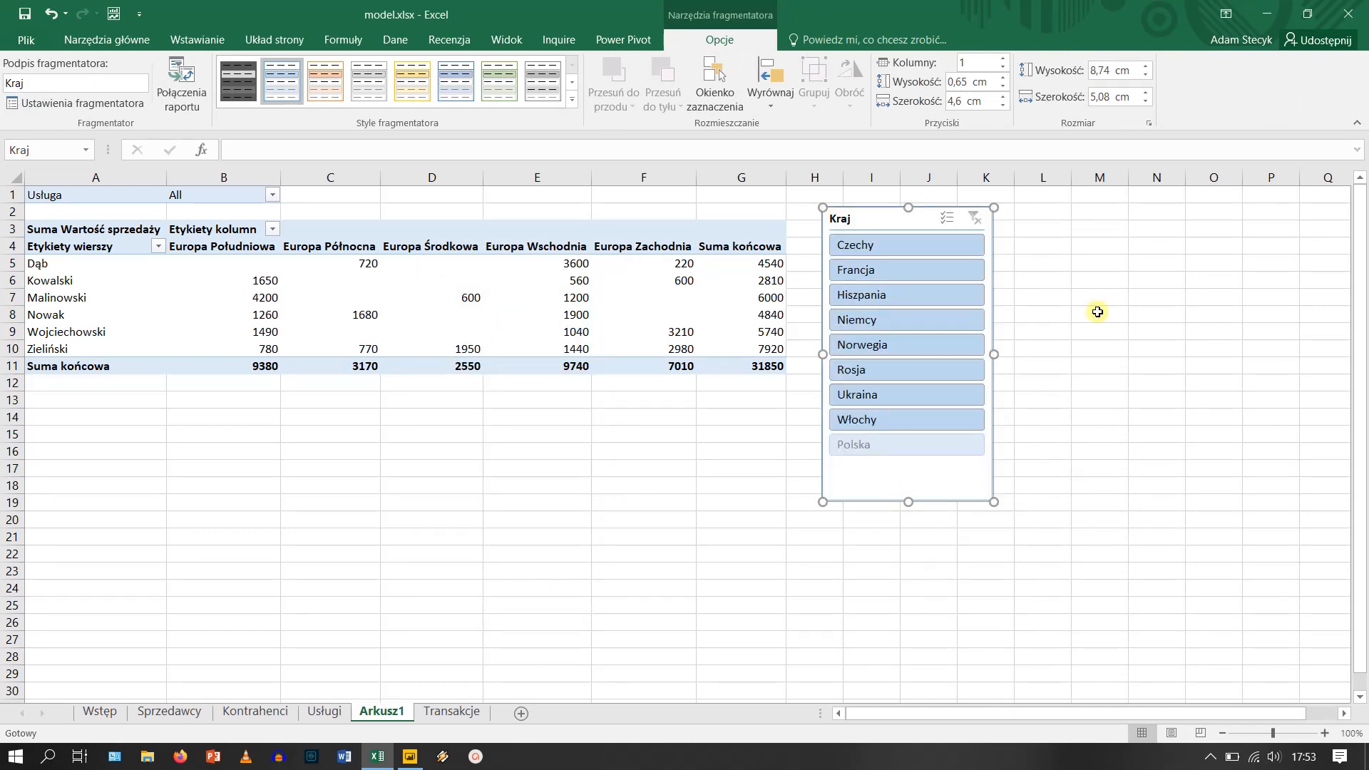
- Try single countries in the Kraj slicer and filter the pivot table to the range Francja, Hiszpania, Niemcy and Norwegia
left_click(908, 271)
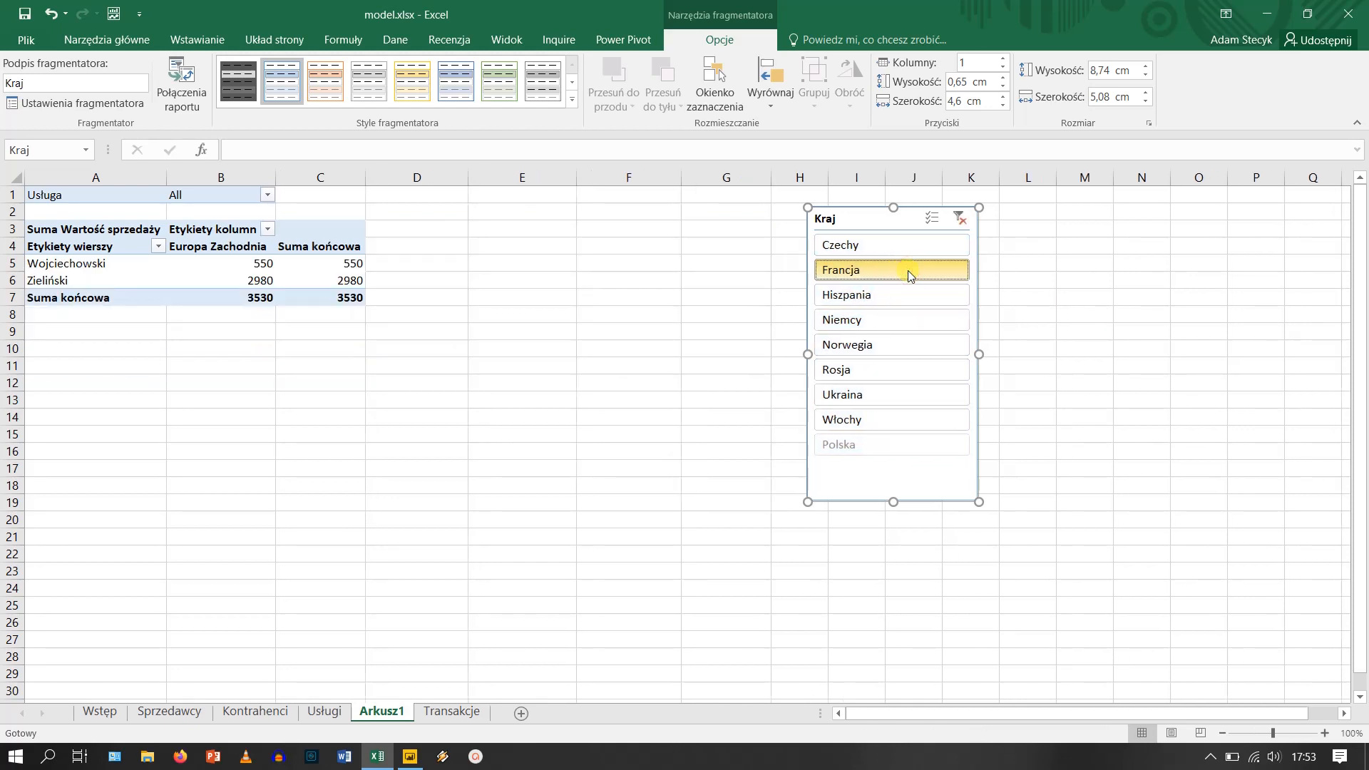
left_click(908, 291)
left_click(914, 318)
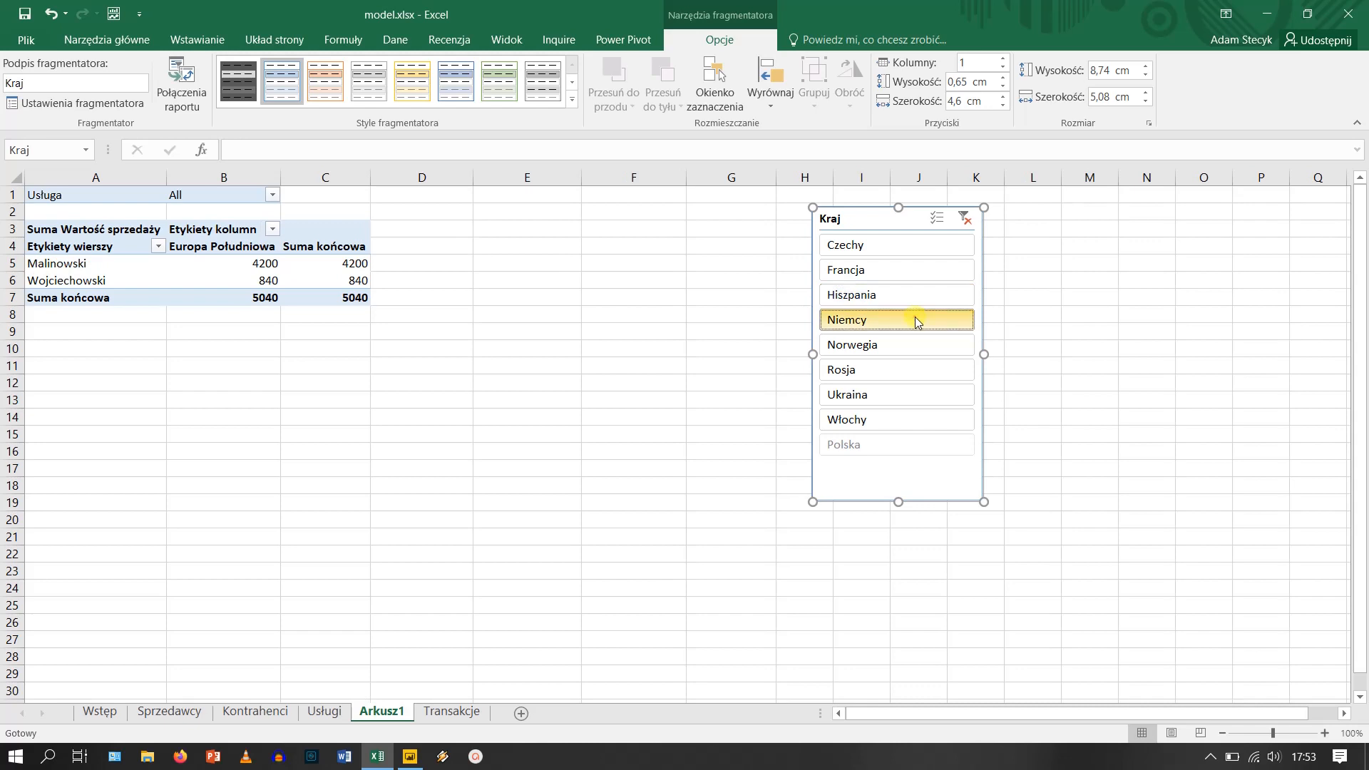
left_click(912, 345)
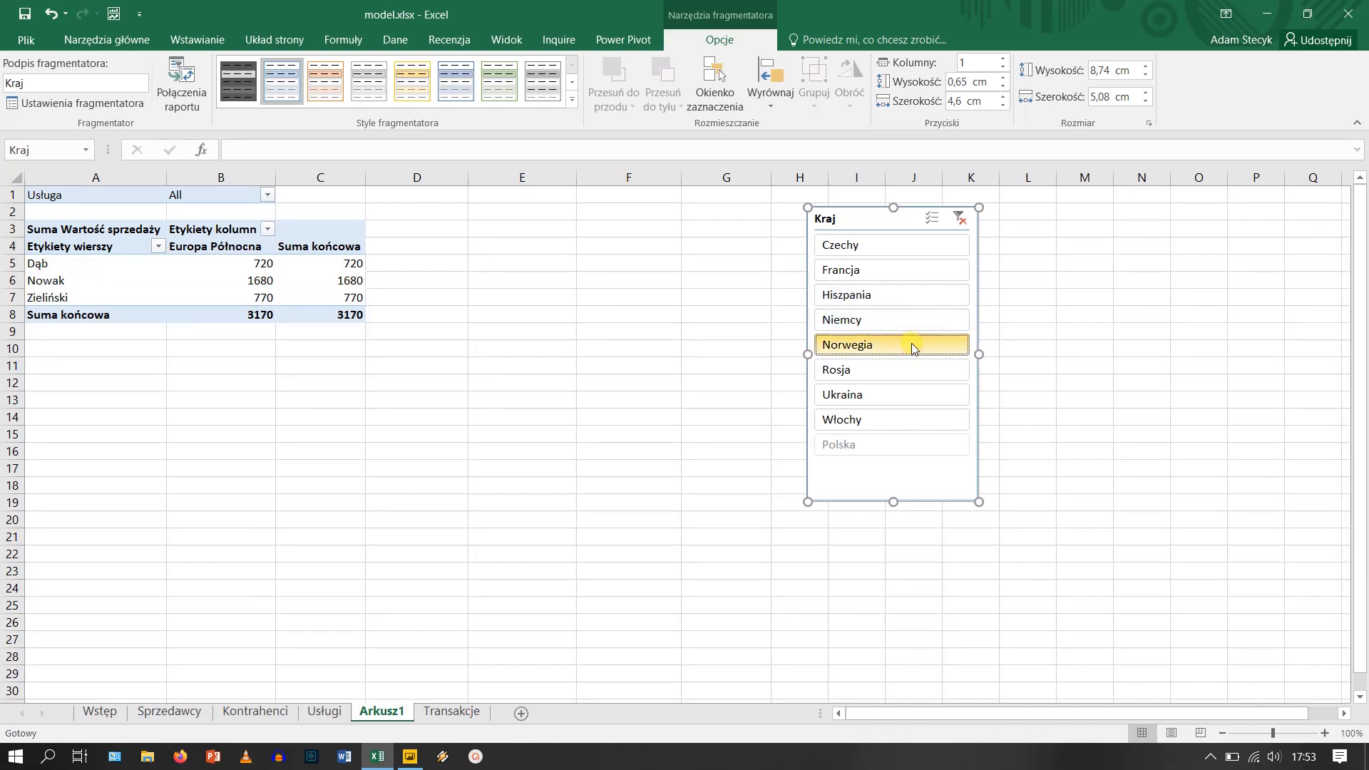
left_click_drag(913, 349, 889, 271)
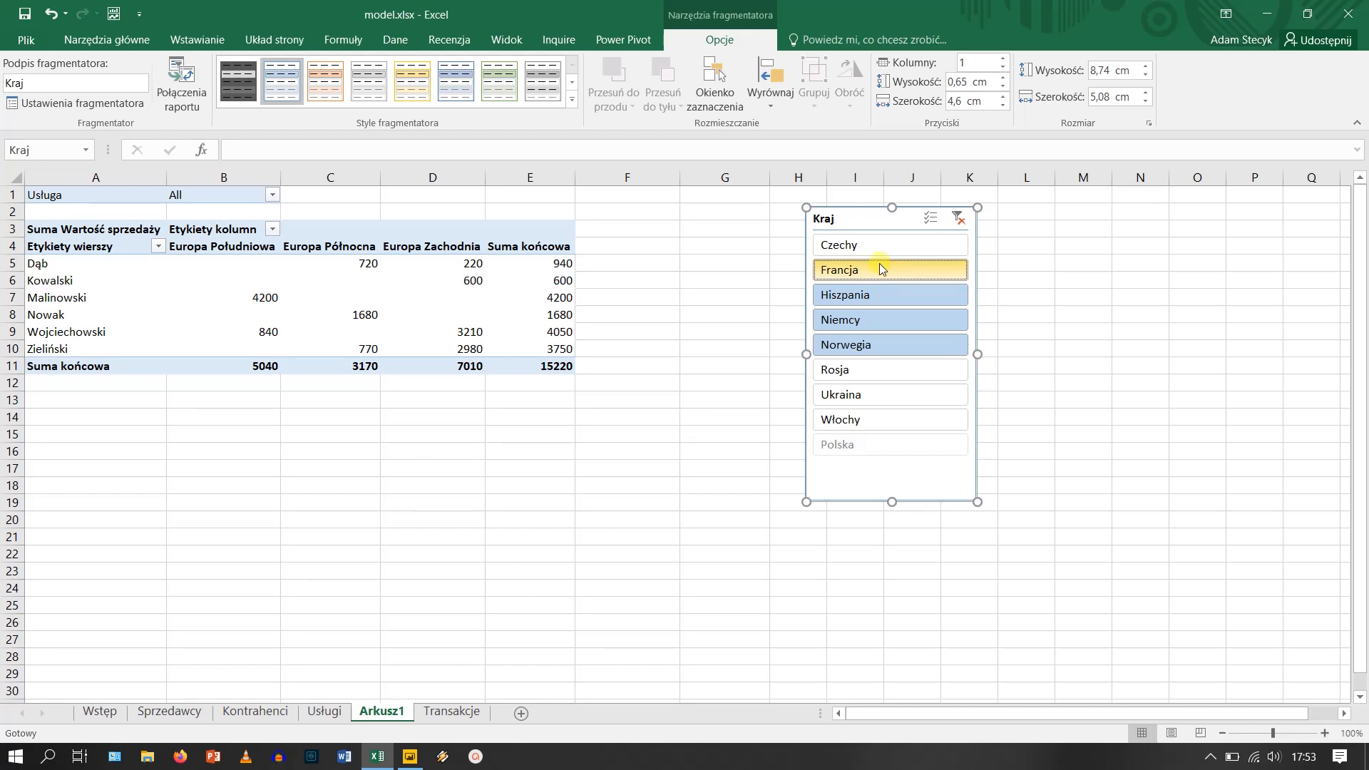
- Insert a timeline for the Data field of the Transakcje table and place it below the pivot table
left_click(331, 307)
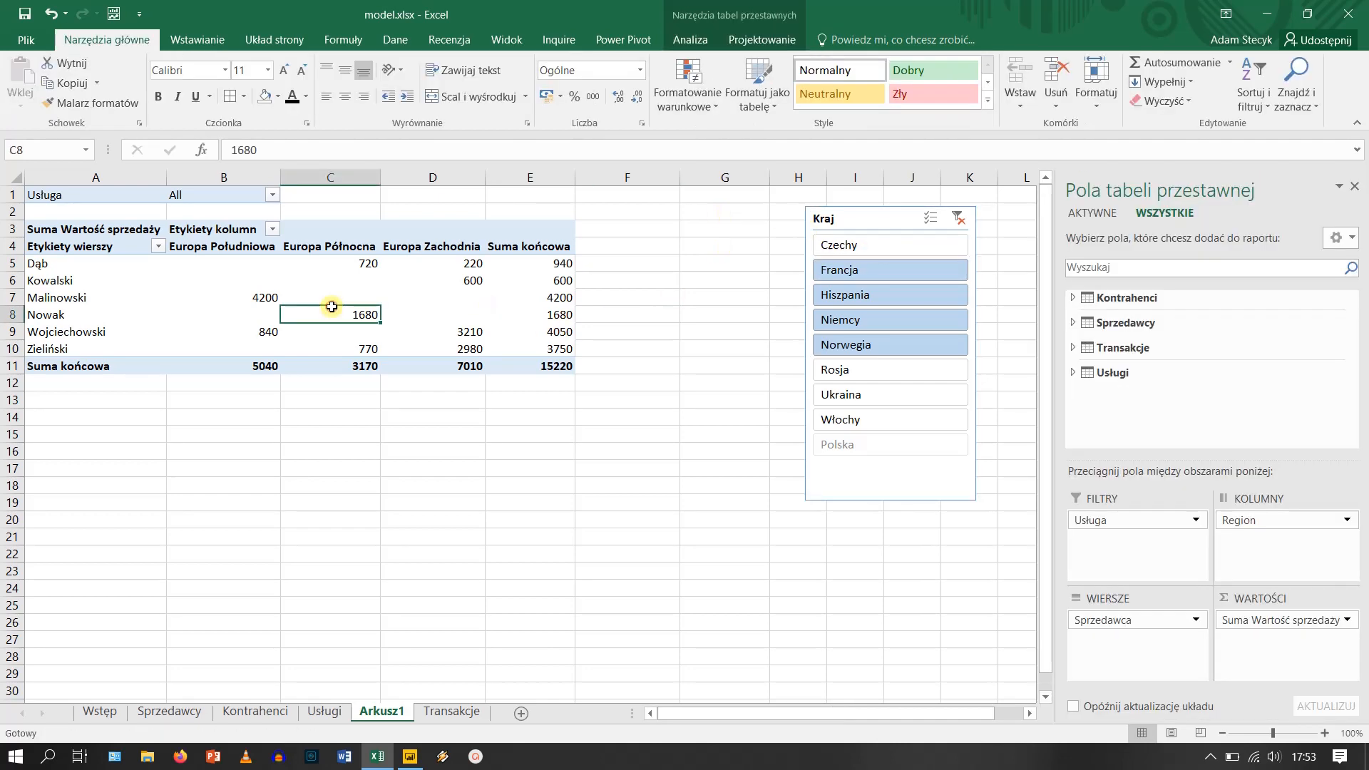
left_click(692, 40)
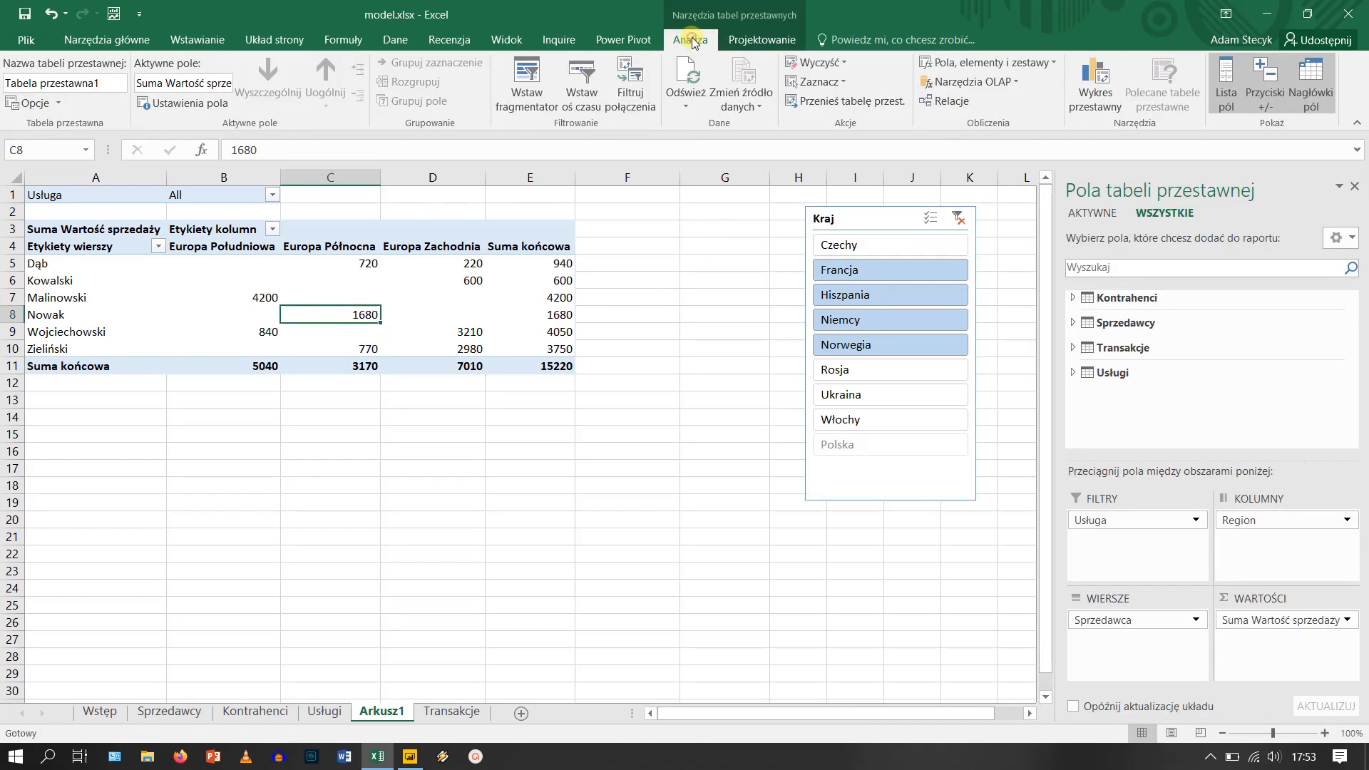
left_click(583, 93)
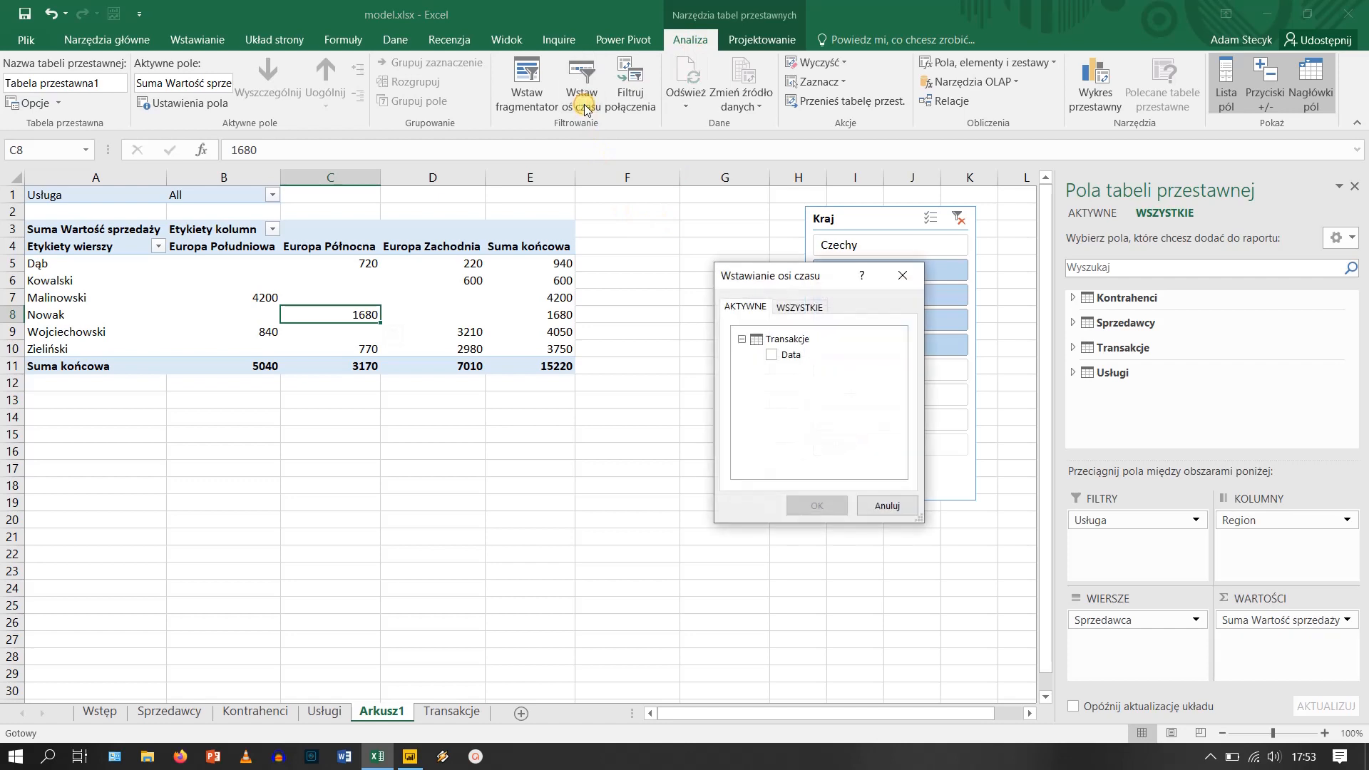
left_click(771, 354)
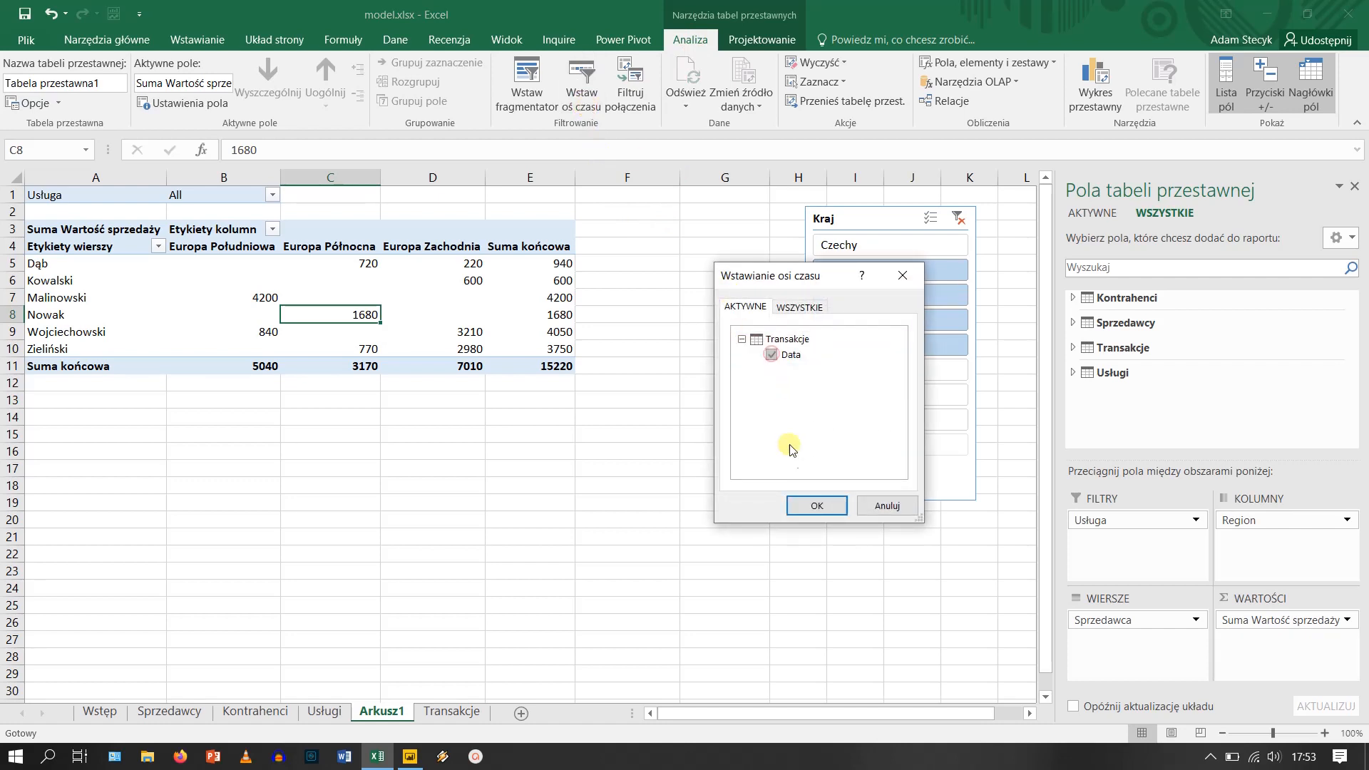
left_click(816, 506)
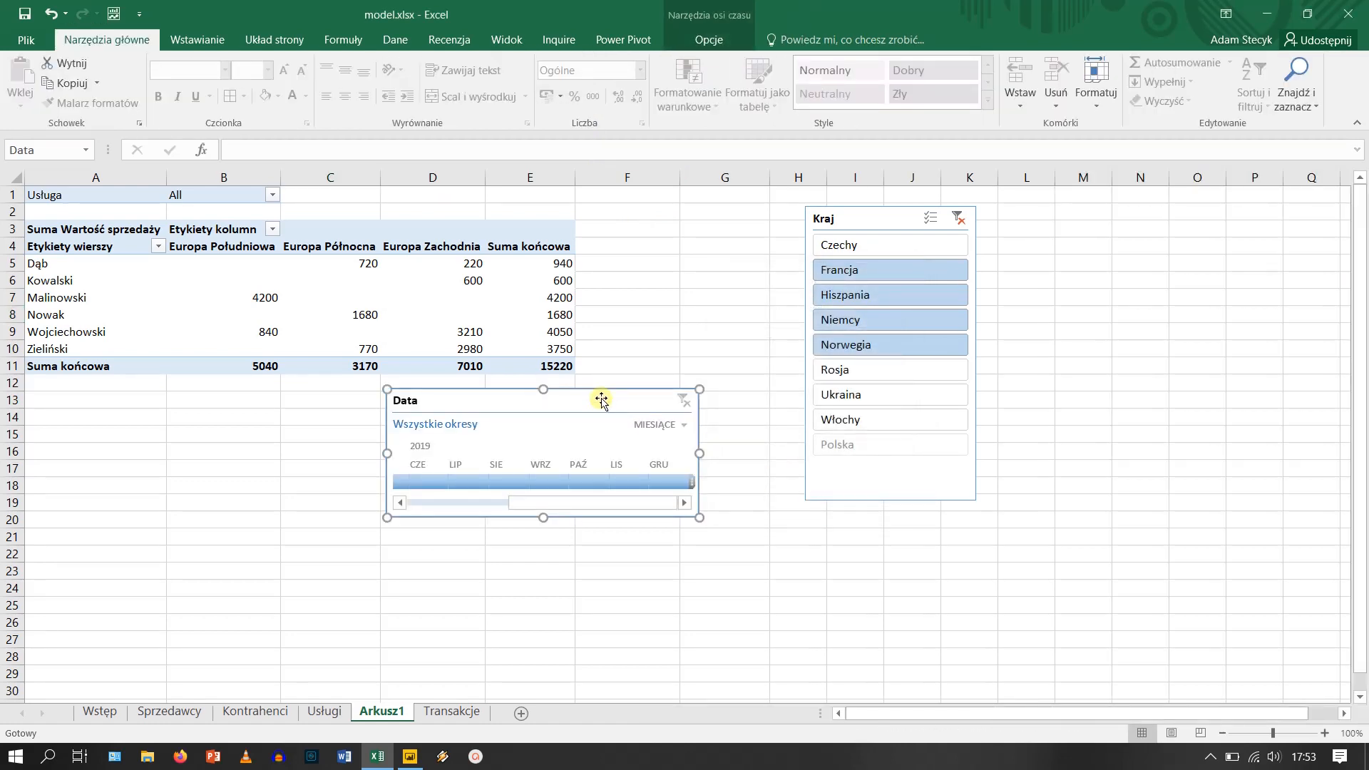
left_click_drag(602, 400, 516, 439)
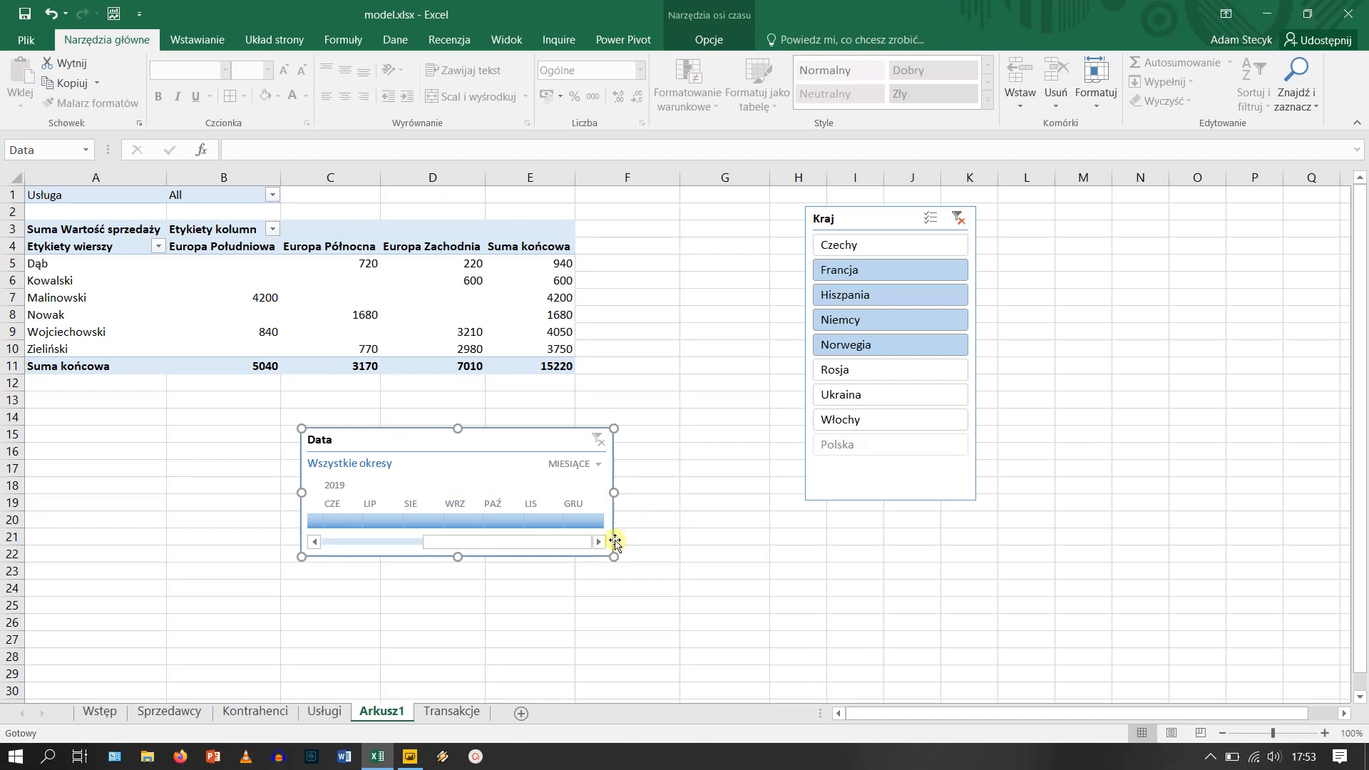
- Try single months in the Data timeline, filtering the pivot table to kwi, sty and lut 2019 in turn
left_click_drag(584, 541, 350, 546)
left_click(436, 514)
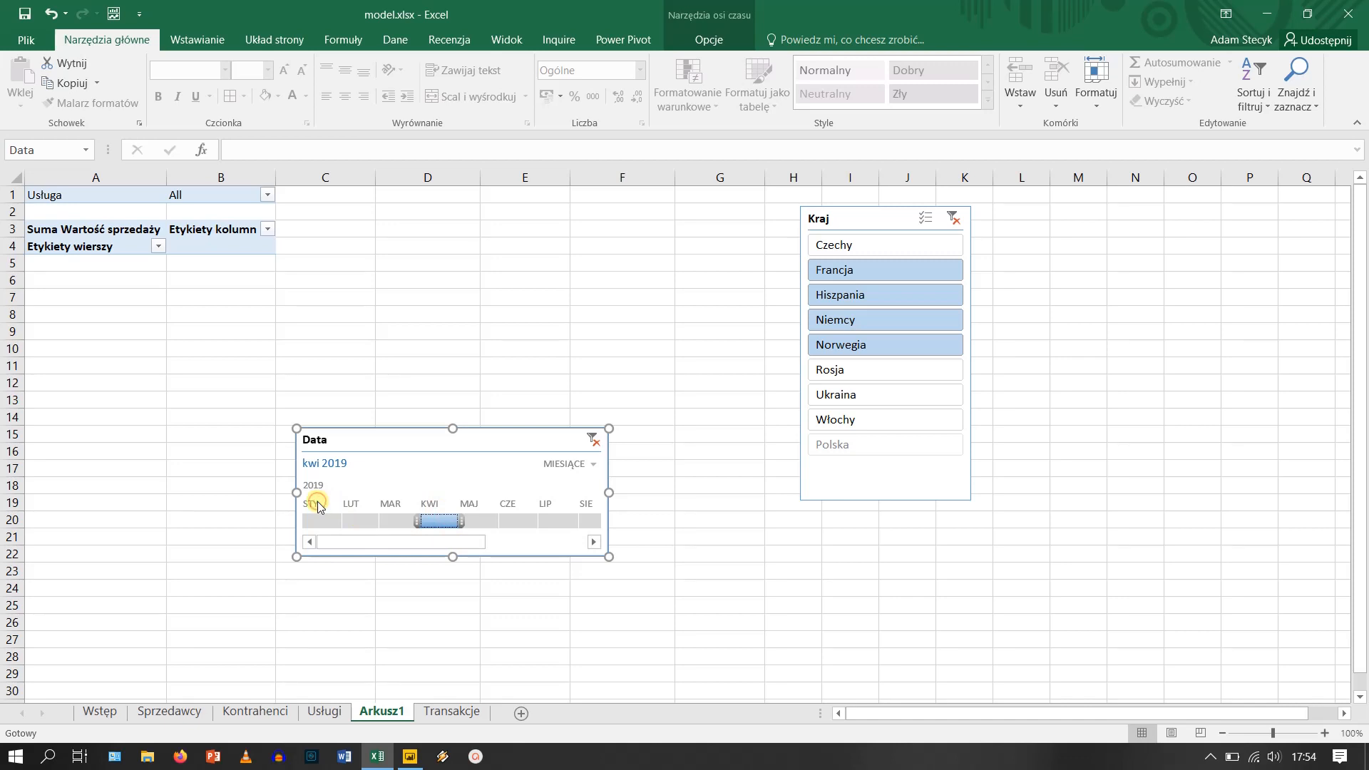
left_click(318, 521)
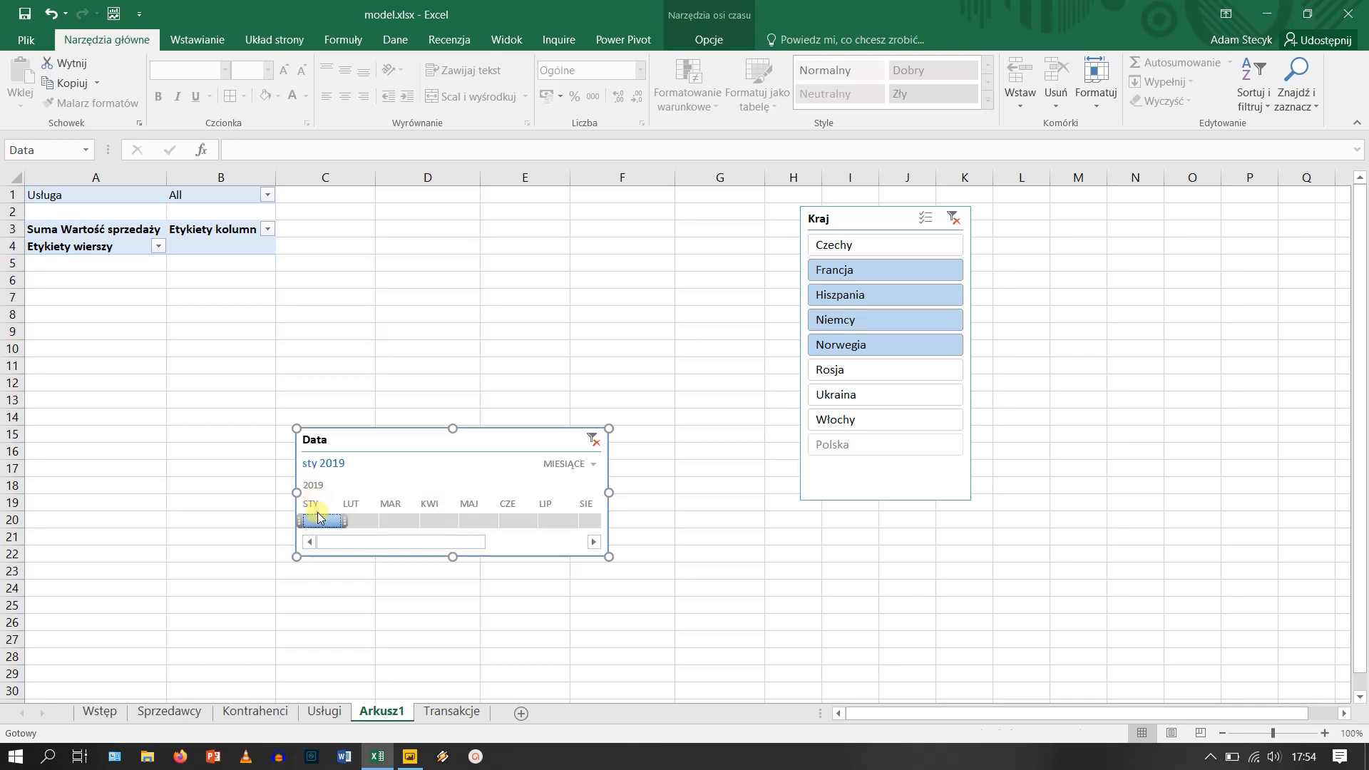
left_click(358, 520)
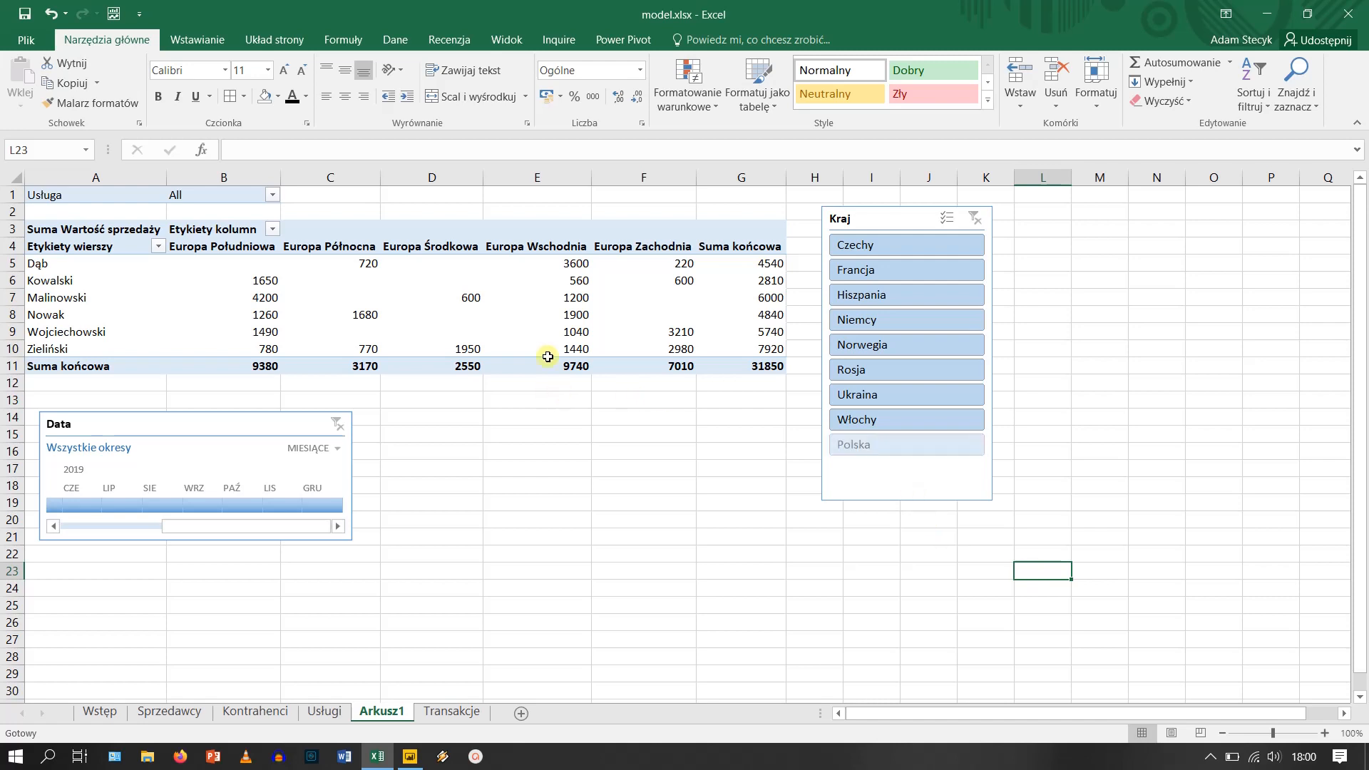
- Check which calculated field, calculated item and set options are available for the pivot table
left_click(540, 325)
left_click(693, 43)
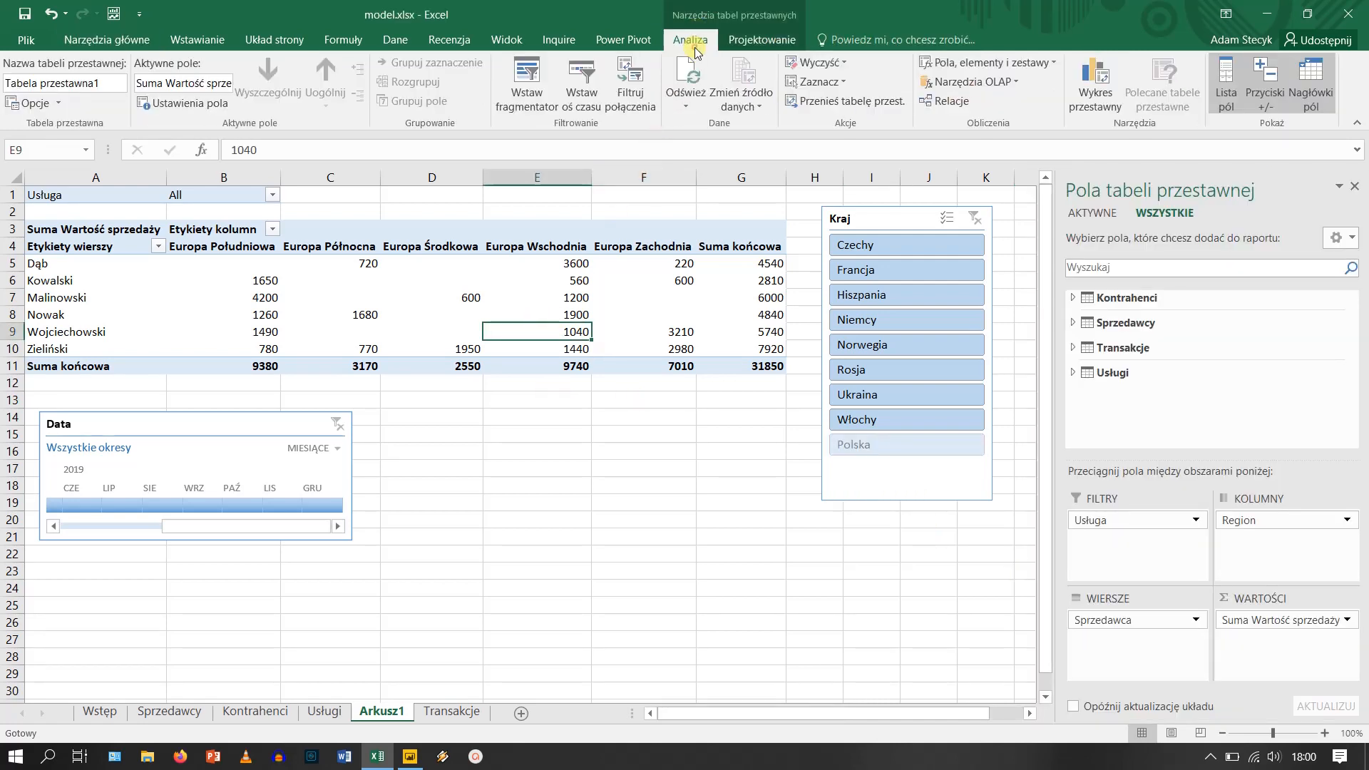
left_click(1013, 64)
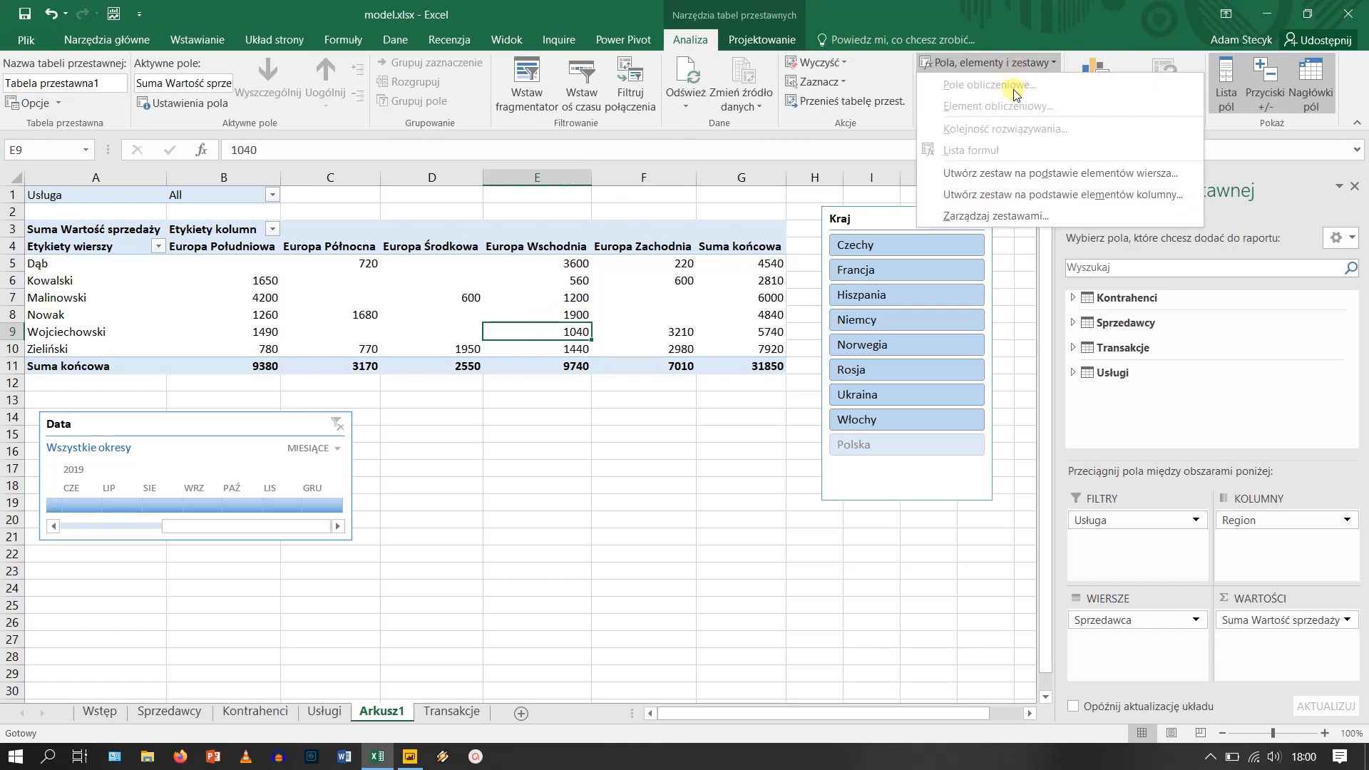
left_click(642, 553)
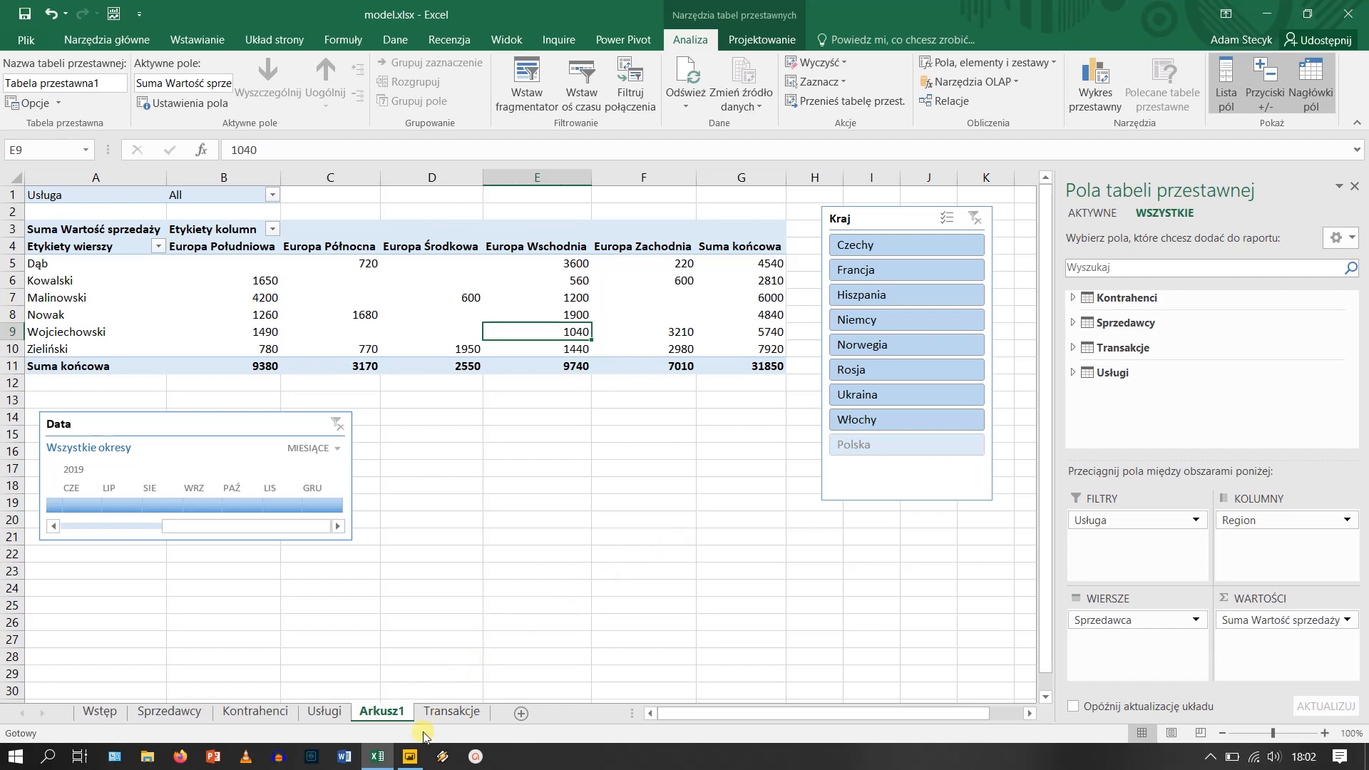
- Switch to Power BI Desktop and examine the model's table relationships, tracing the link from Kontrahenci to Transakcje
left_click(410, 756)
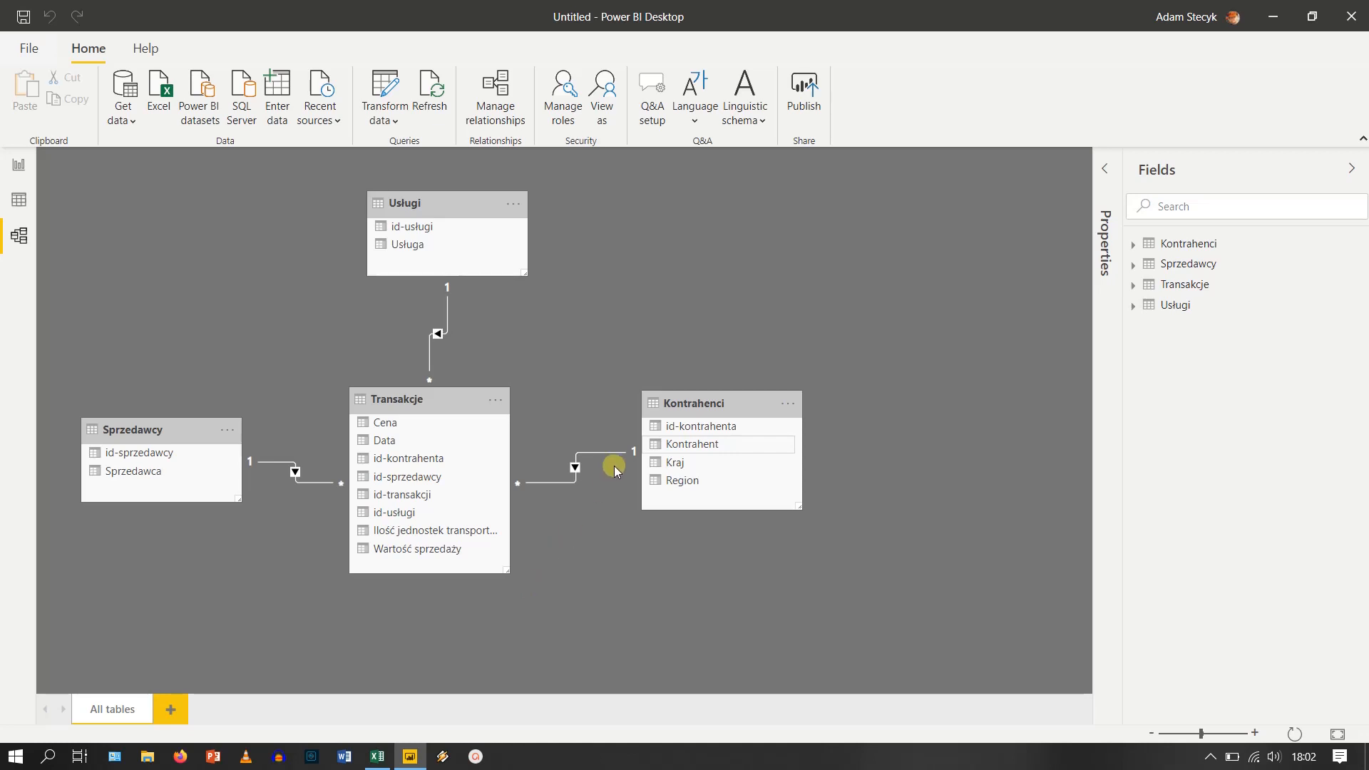
left_click_drag(688, 445, 431, 458)
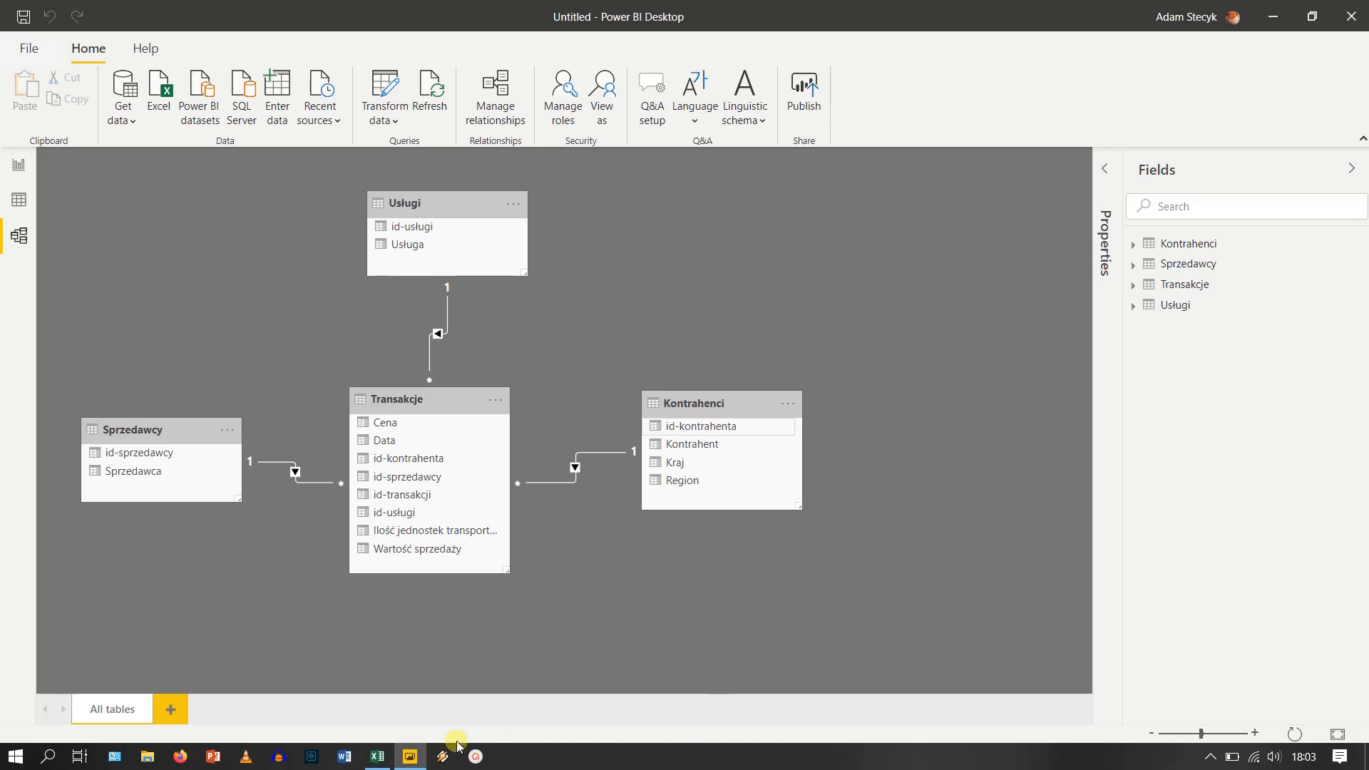
- Return to the Excel workbook and review the source tables on the Sprzedawcy, Kontrahenci, Usługi and Transakcje sheets
left_click(377, 756)
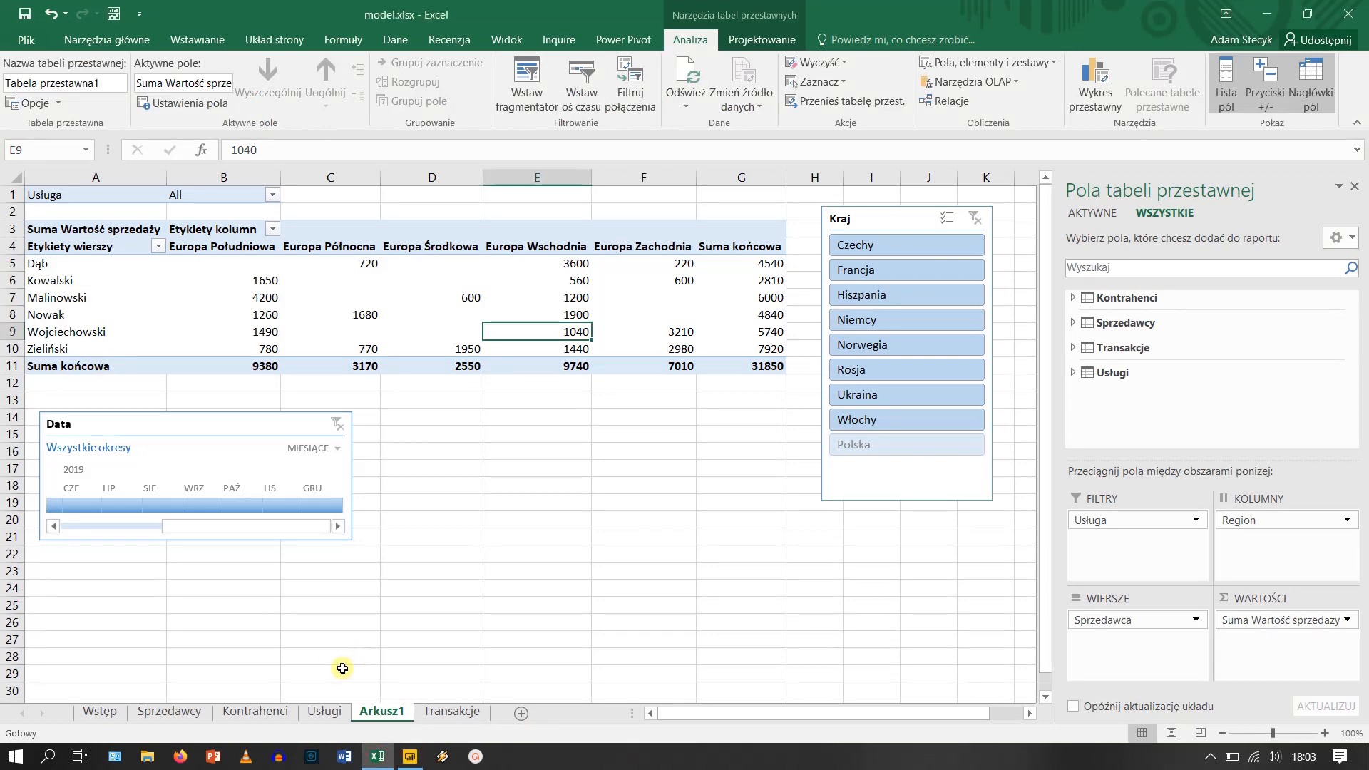
left_click(199, 713)
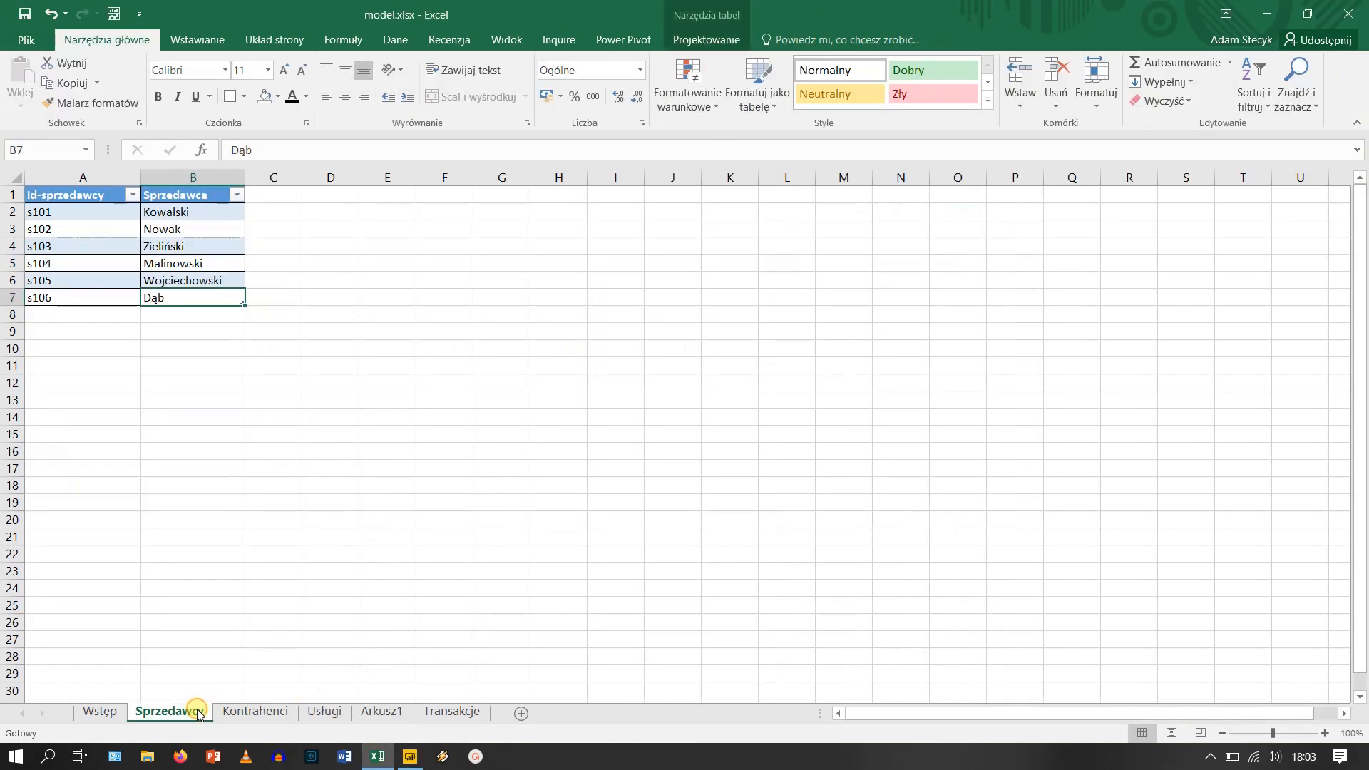
left_click(251, 712)
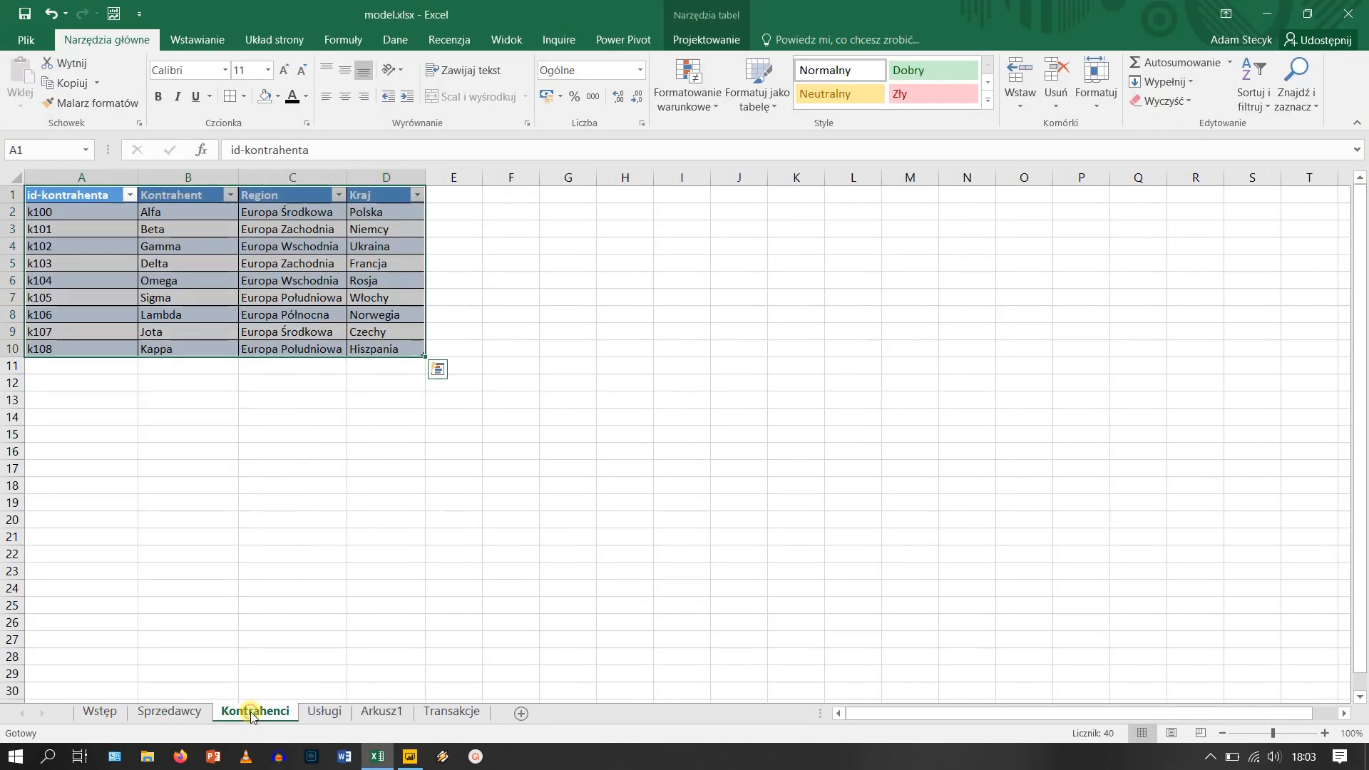
left_click(325, 711)
left_click(449, 713)
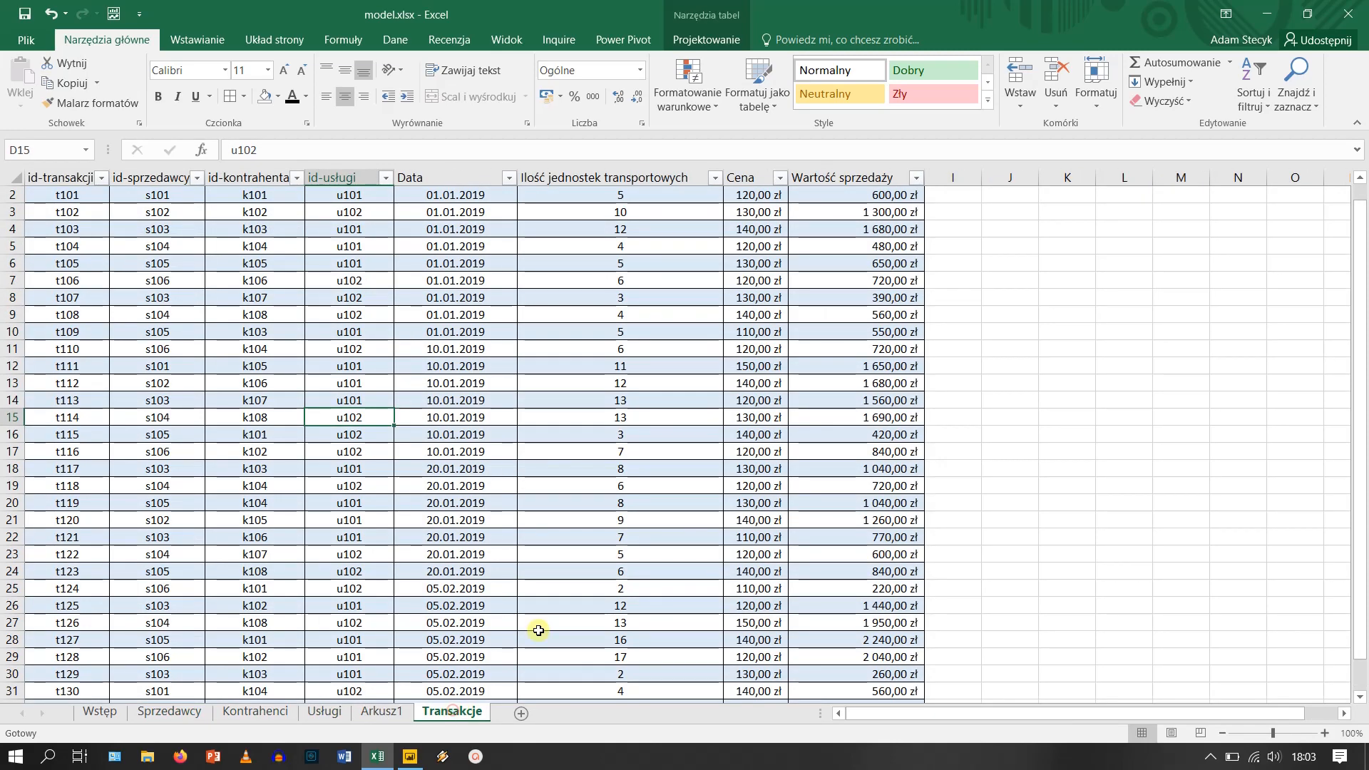